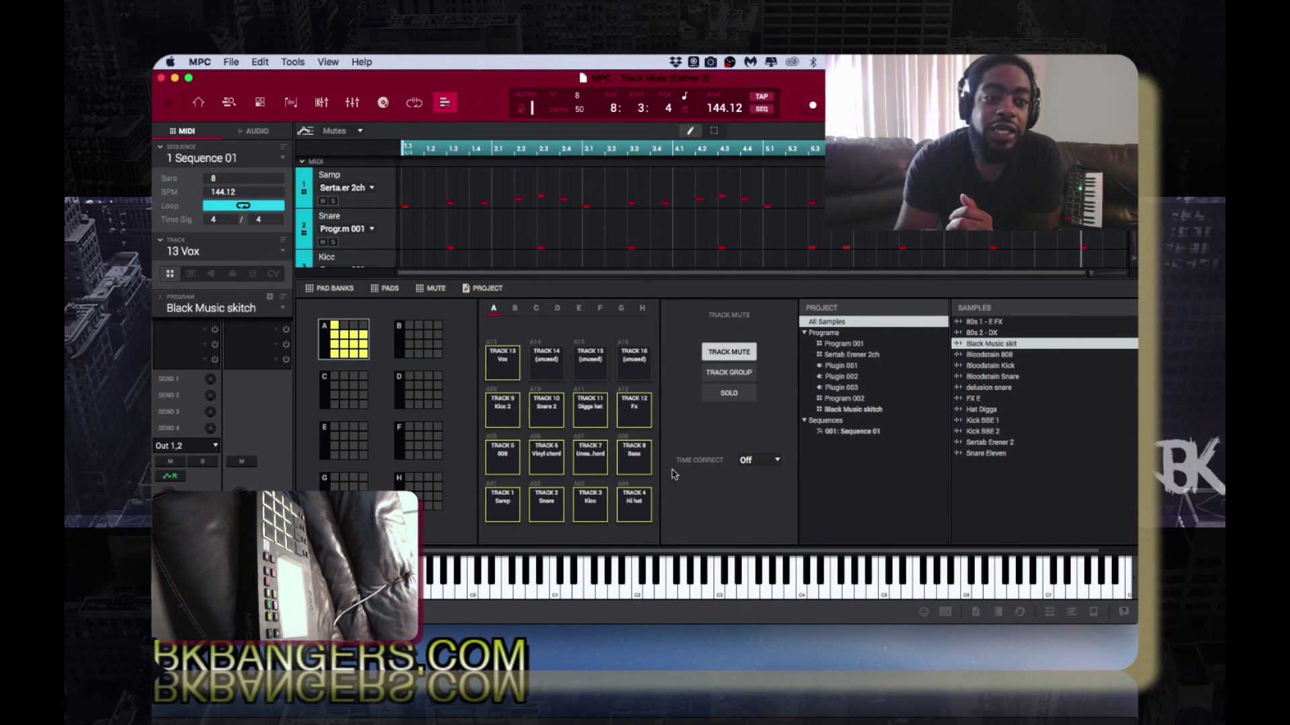
Step: Switch to Main Mode and look through the list of MIDI tracks in Sequence 01
left_click(199, 104)
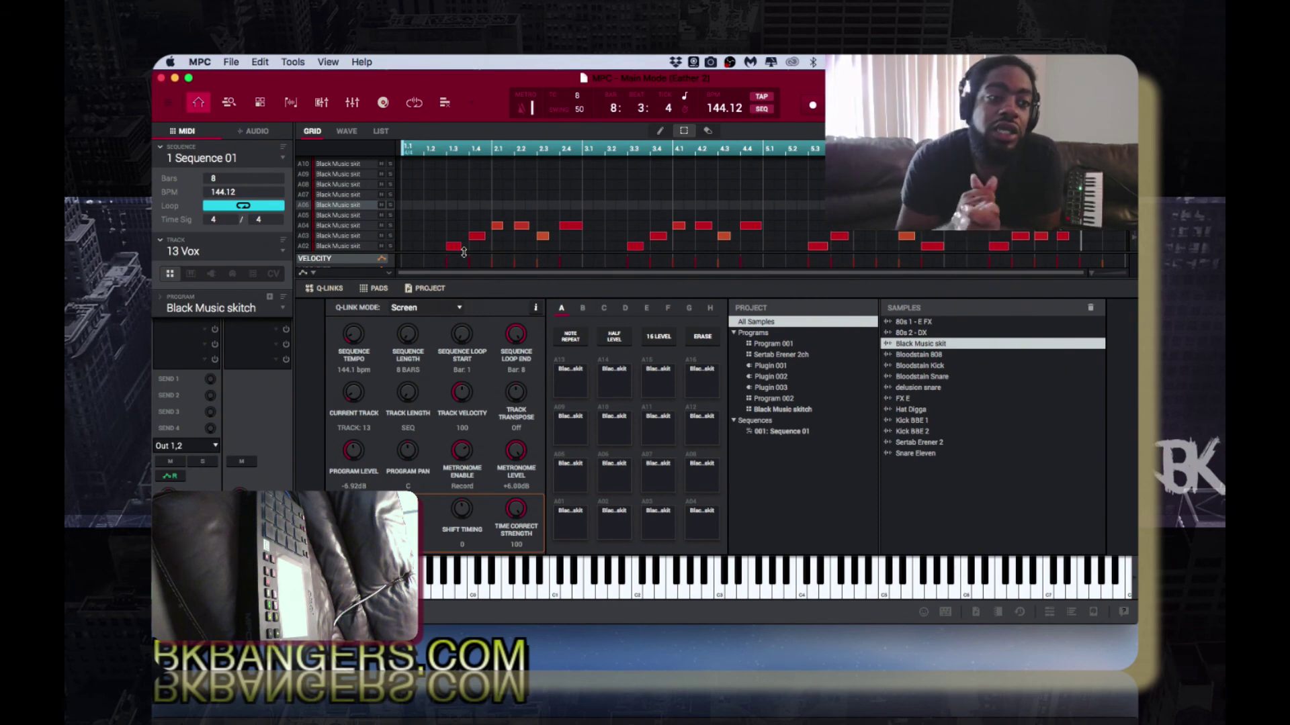
left_click(282, 251)
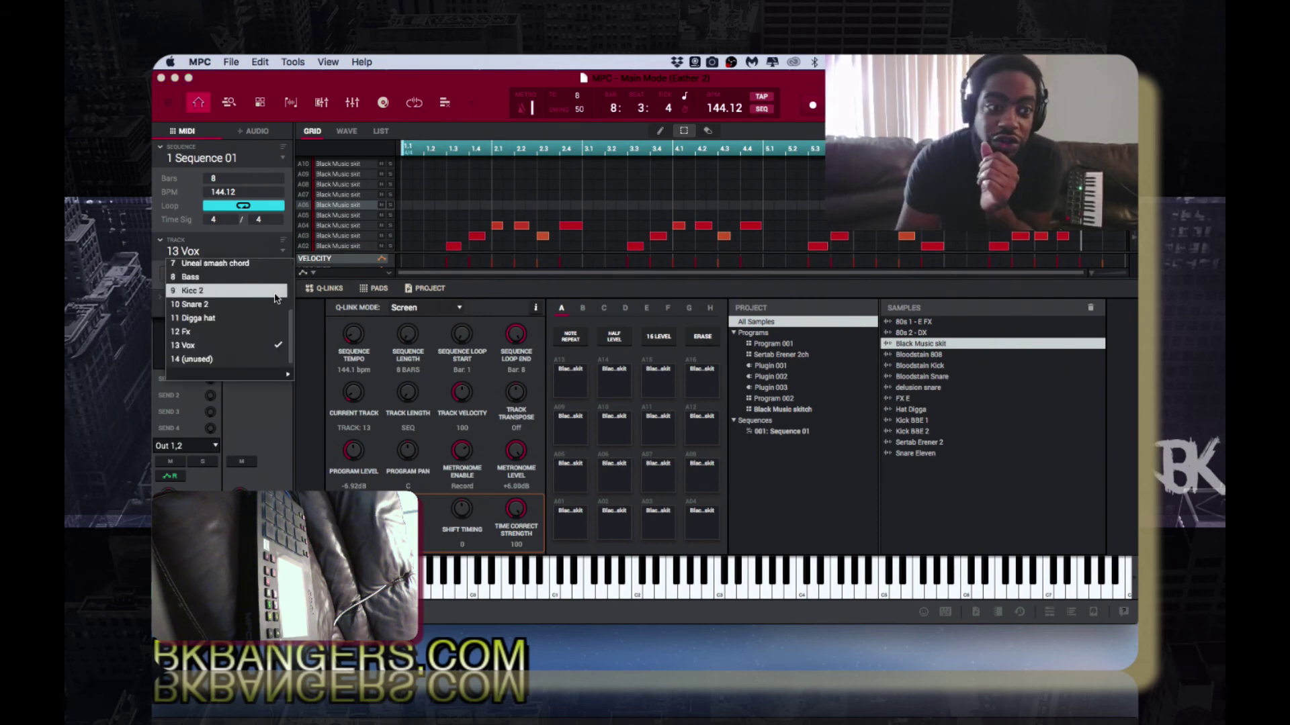
scroll(280, 271, "up", 4)
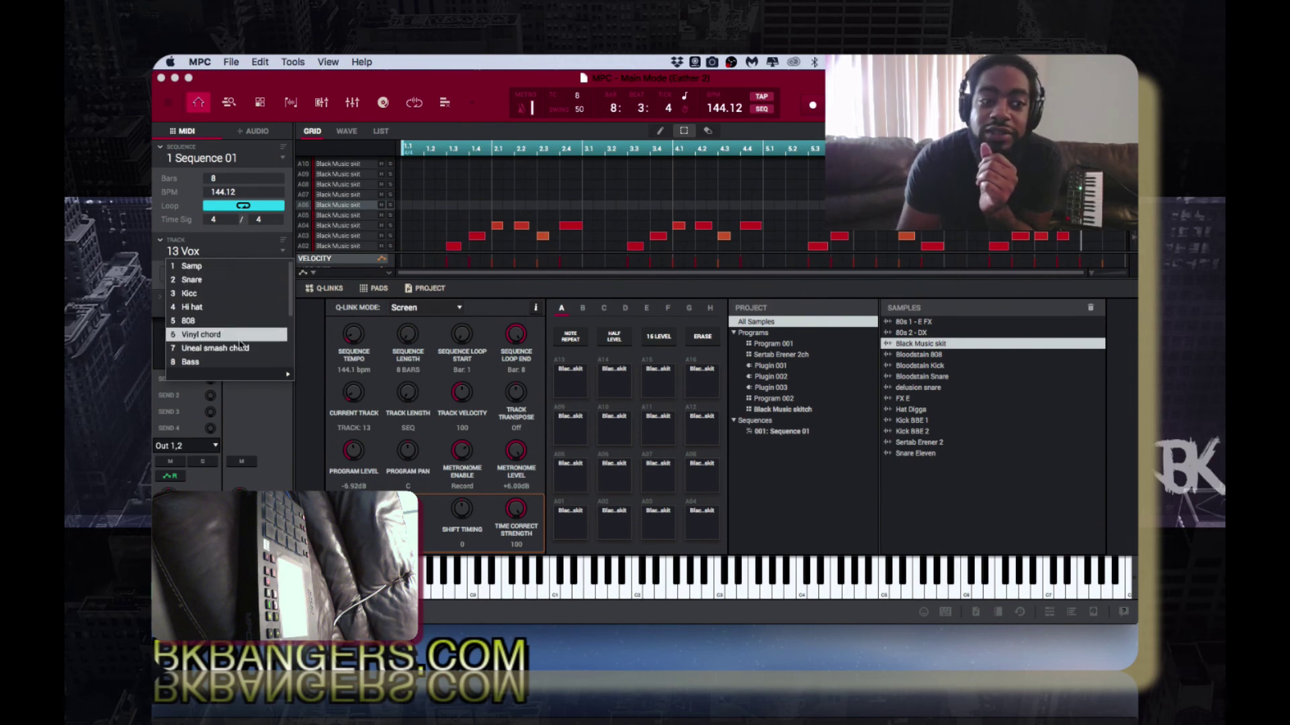
scroll(237, 339, "down", 5)
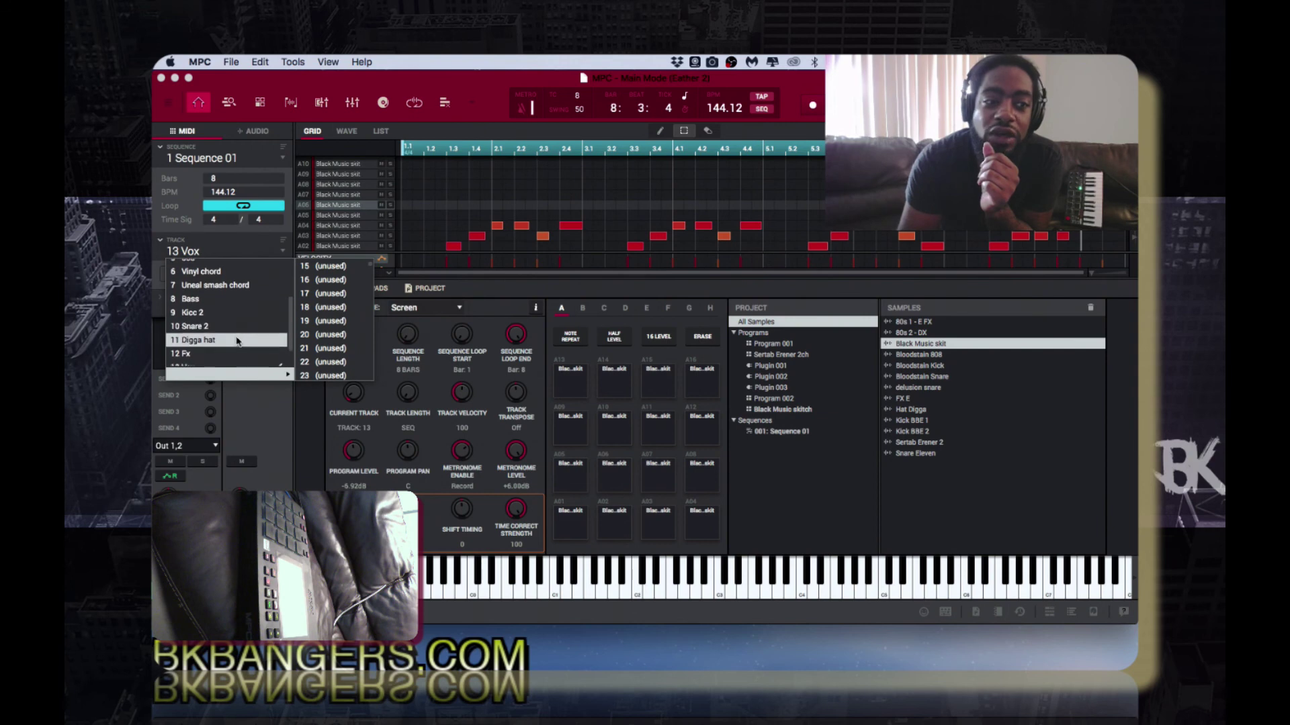
scroll(238, 327, "down", 2)
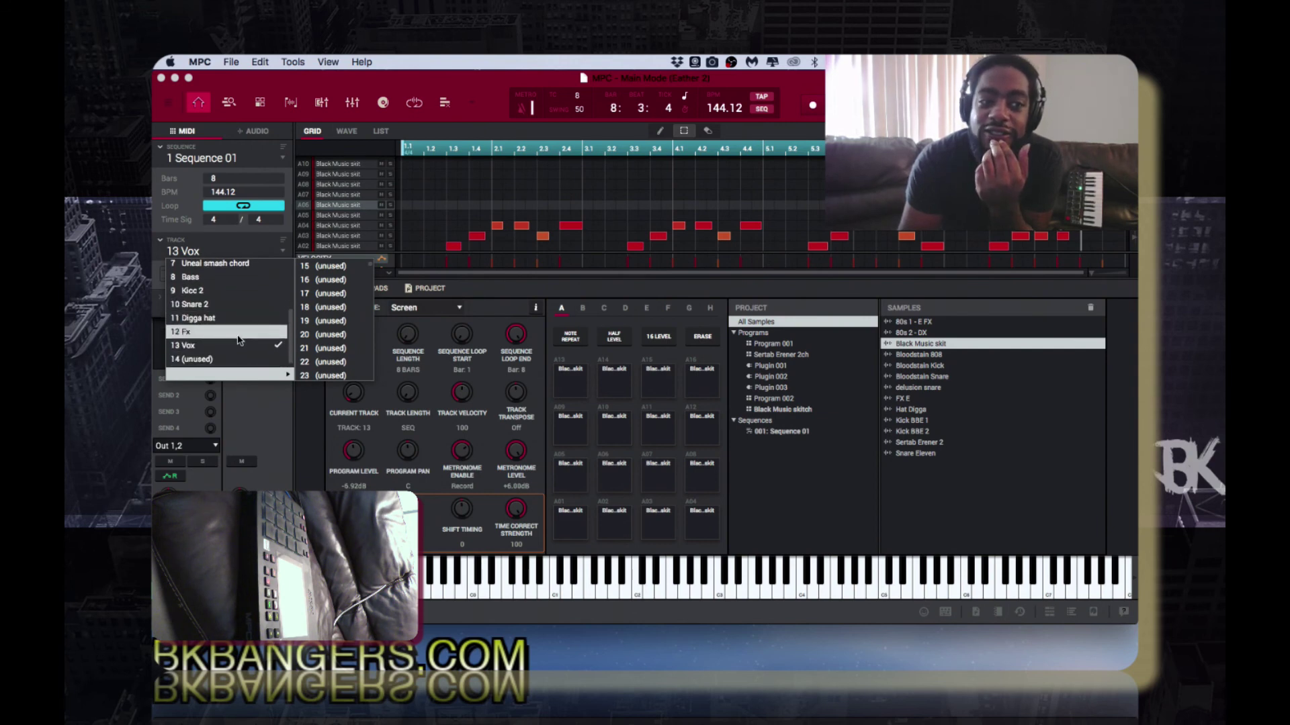
scroll(238, 336, "up", 6)
Step: Look at the audio tracks of Sequence 01 and return to its MIDI tracks
left_click(257, 132)
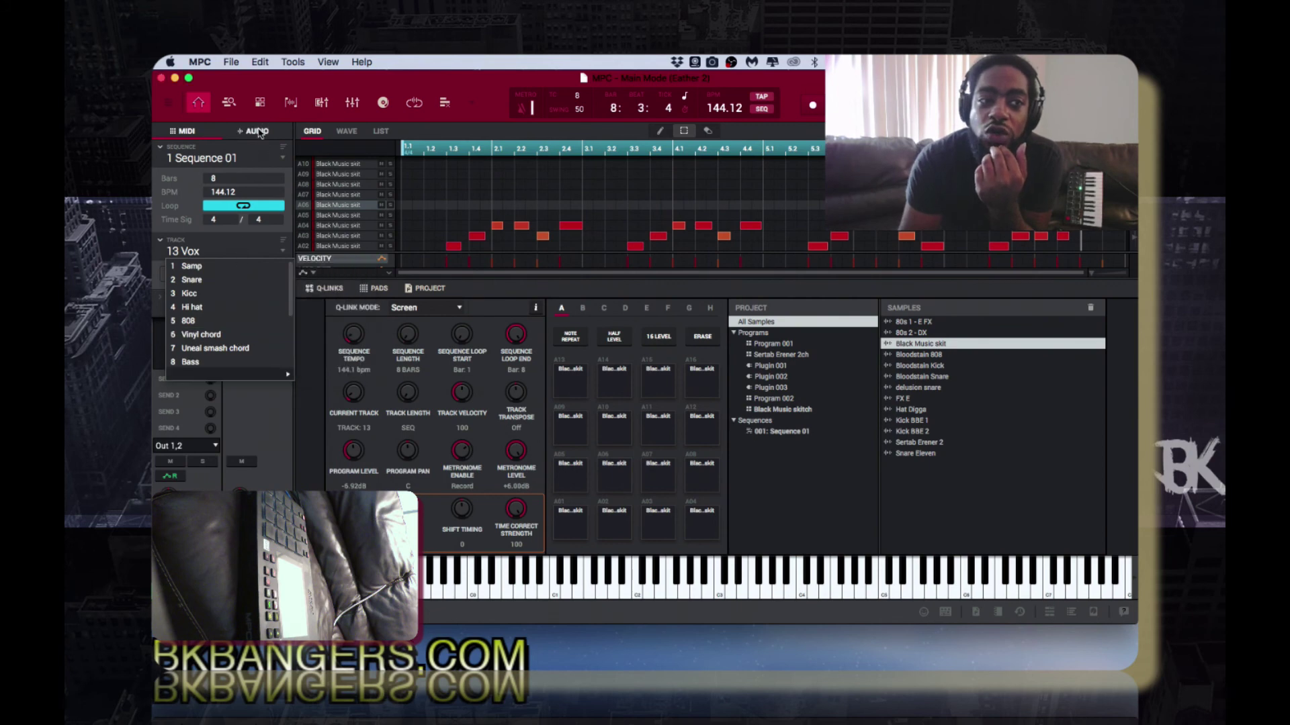
left_click(258, 131)
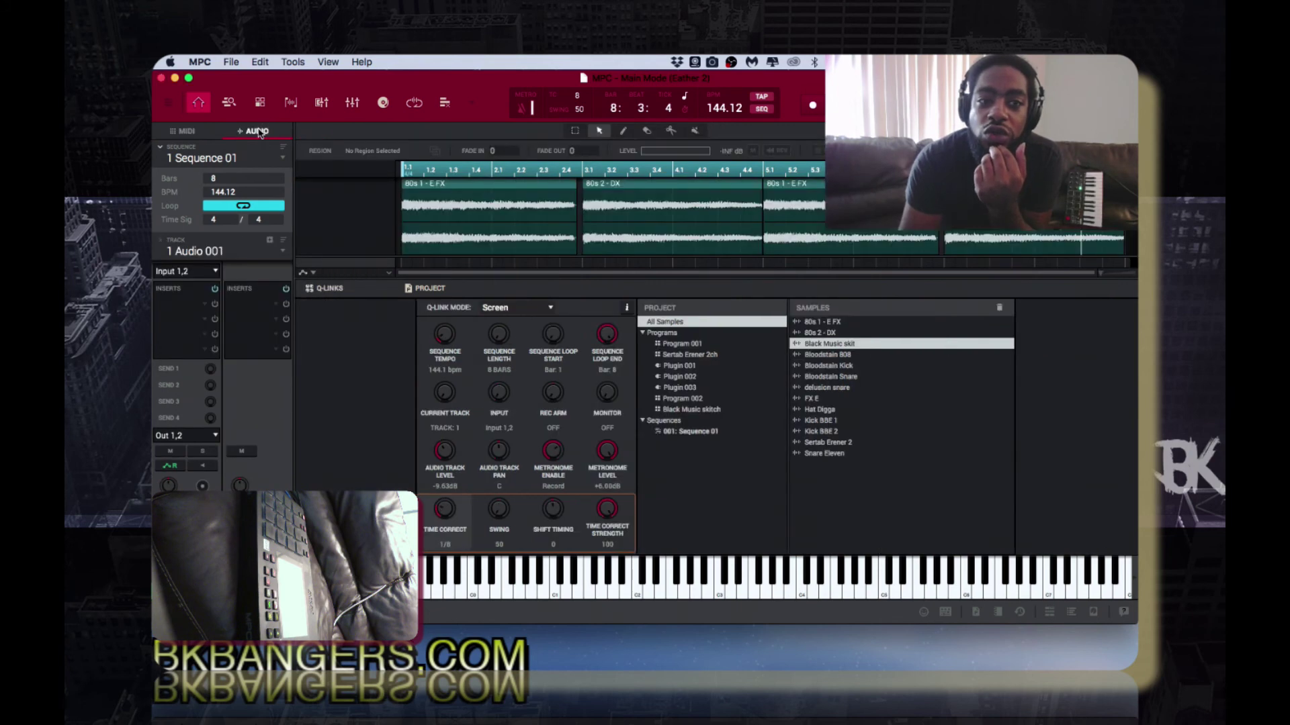
left_click(282, 257)
left_click(282, 256)
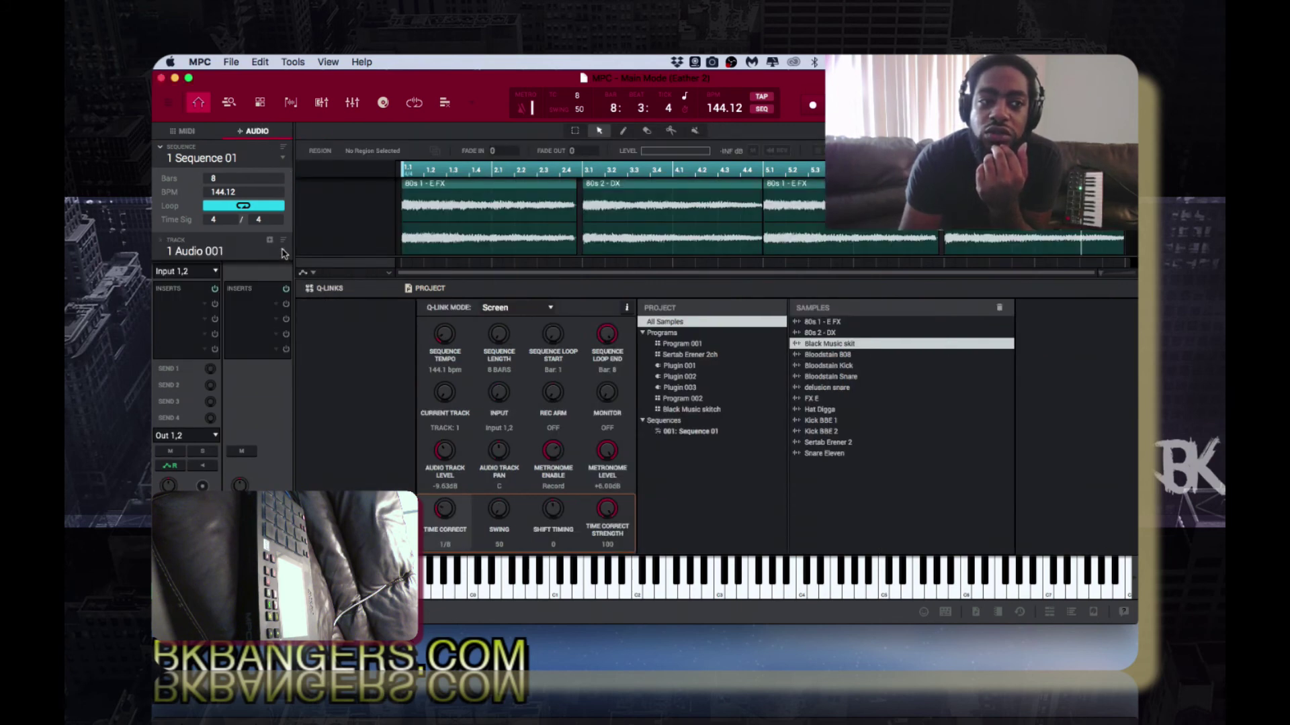
left_click(187, 131)
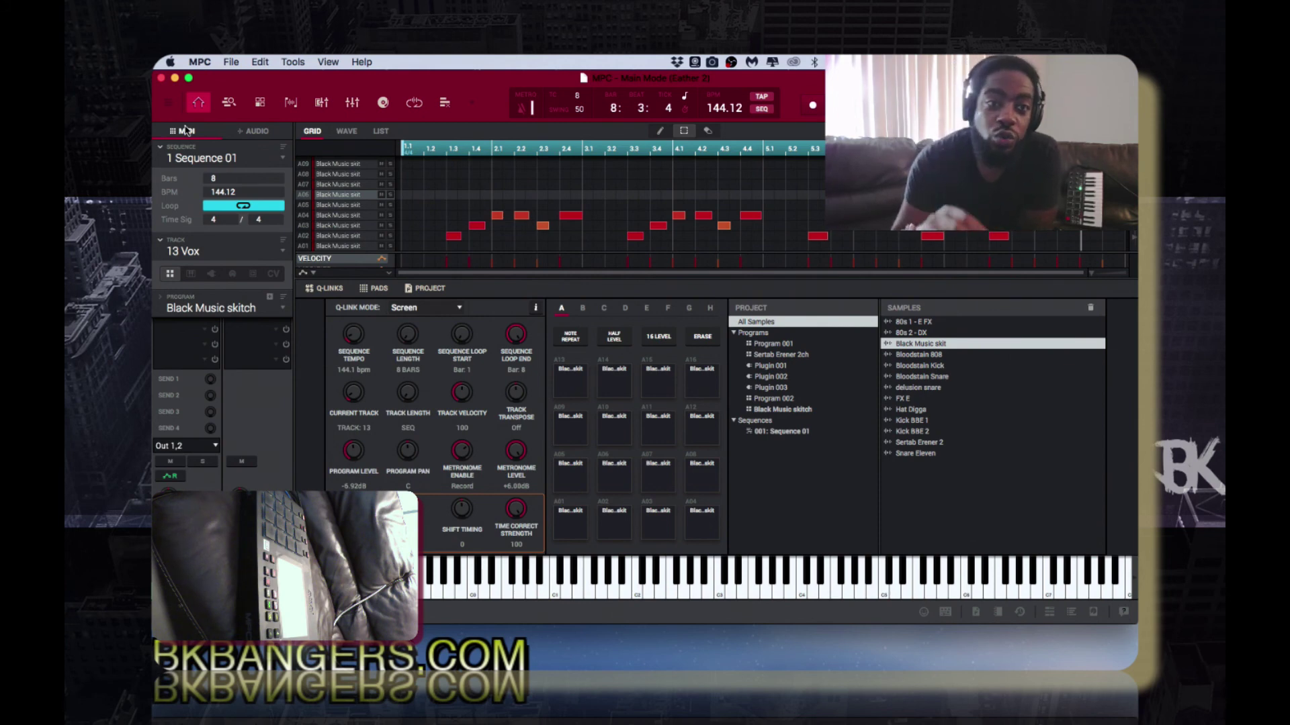
Step: Look through the Track Mute and Next Sequence modes and check the list of sequences
left_click(445, 105)
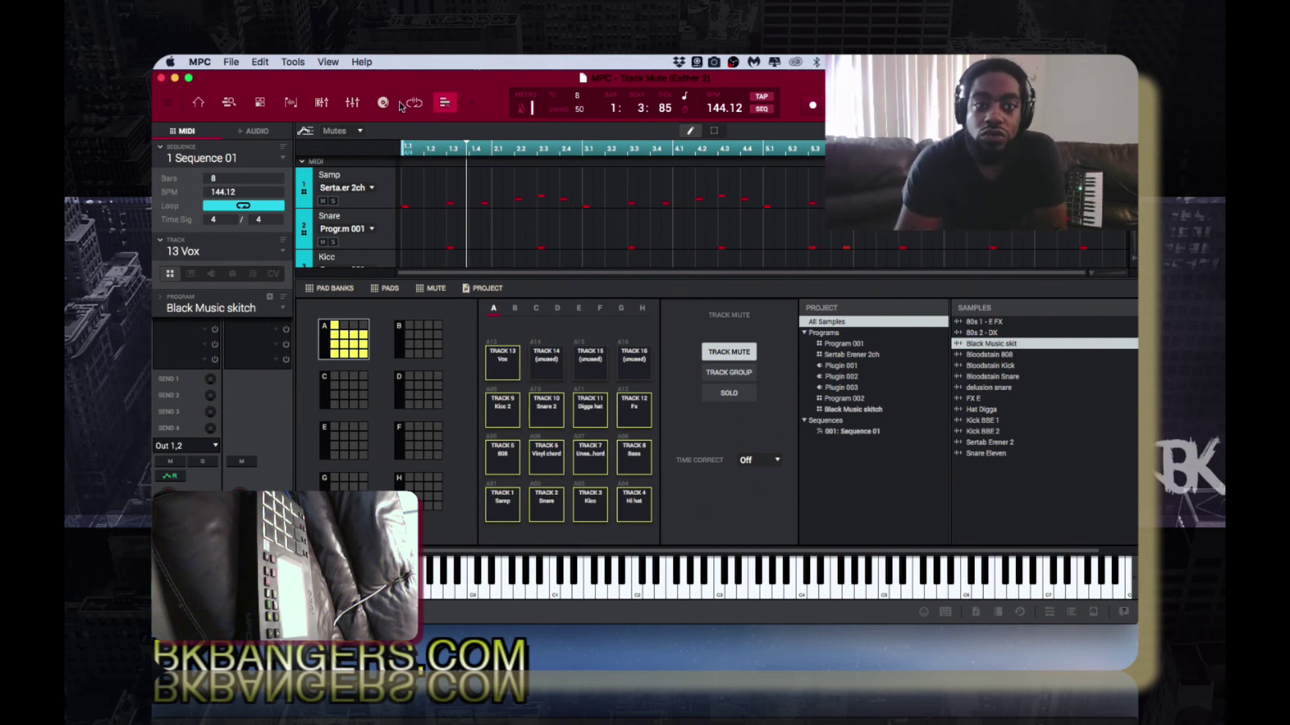
left_click(196, 103)
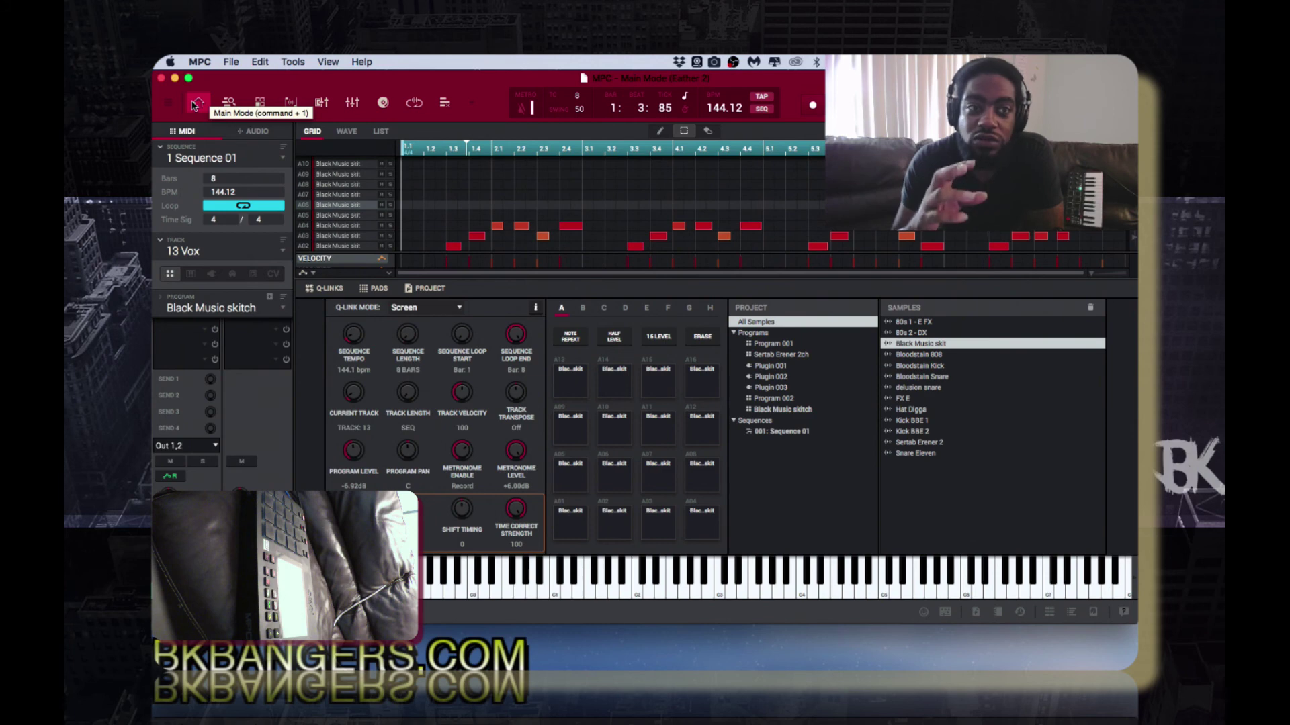
left_click(473, 105)
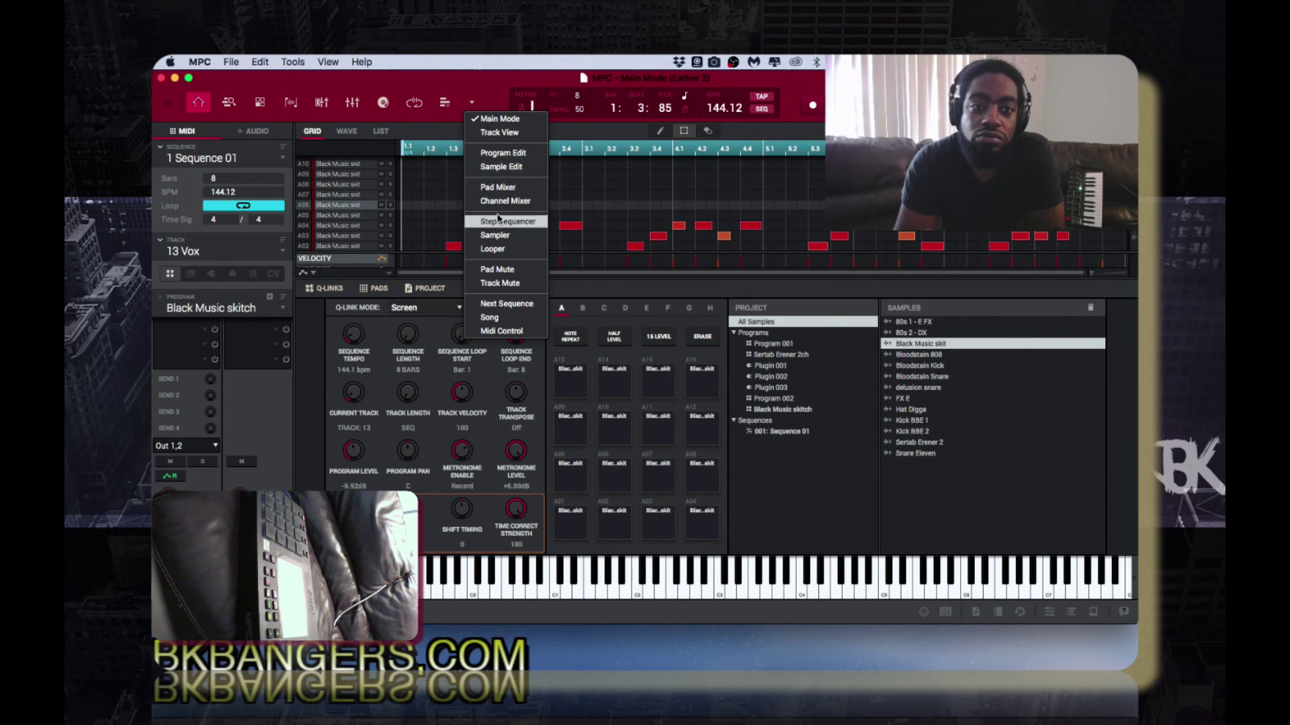
left_click(505, 305)
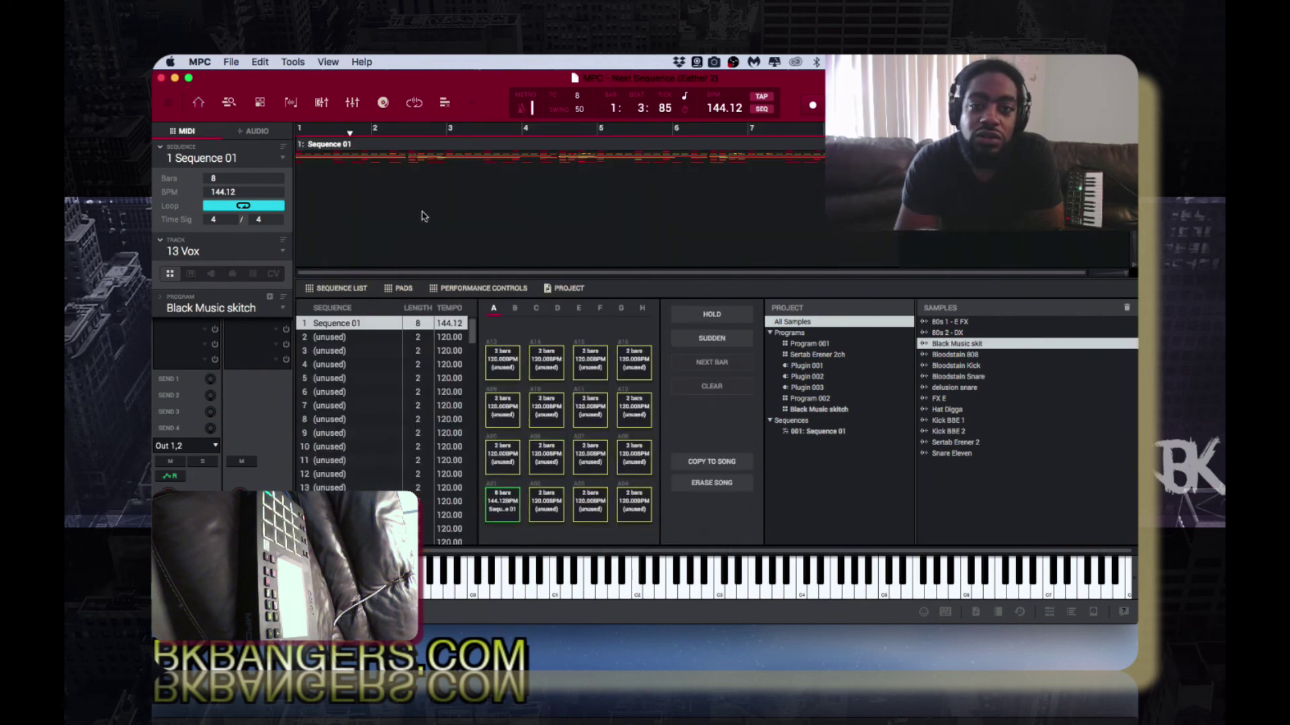
left_click(282, 160)
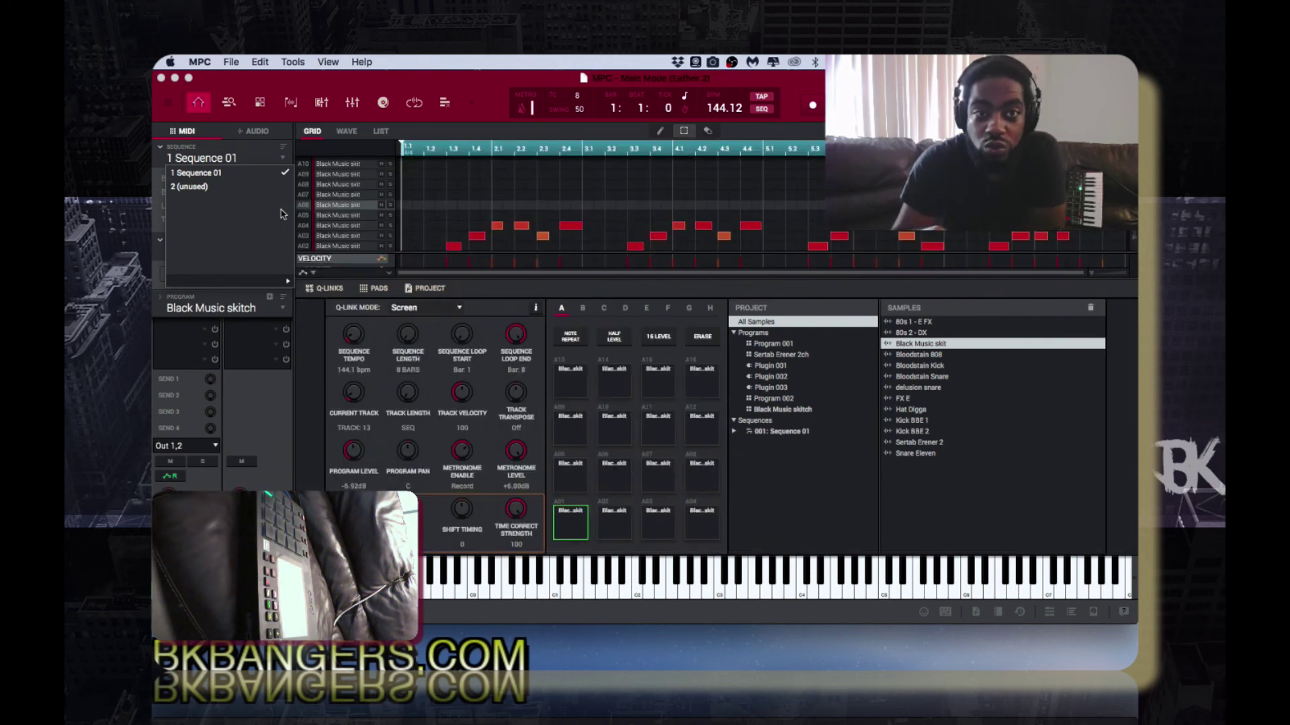
Step: Open Song mode and set the repeats of Sequence 01 in step 1 to 12
left_click(472, 102)
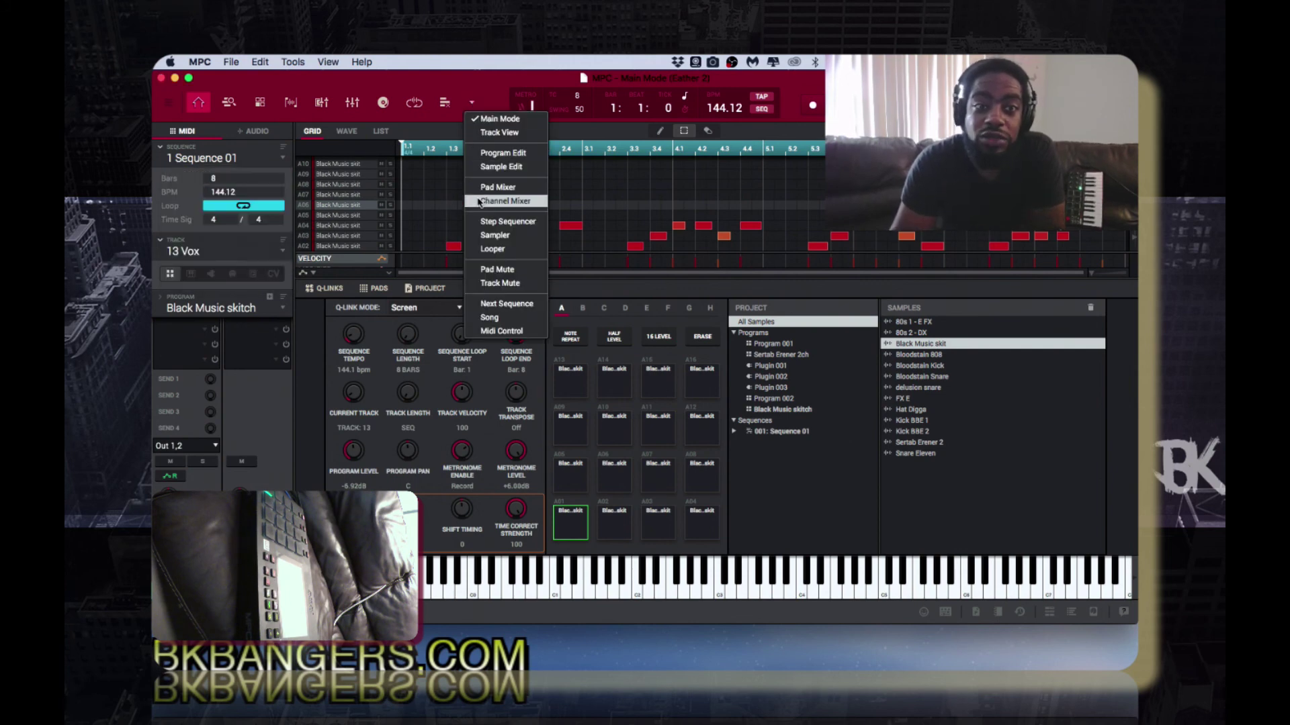
left_click(479, 321)
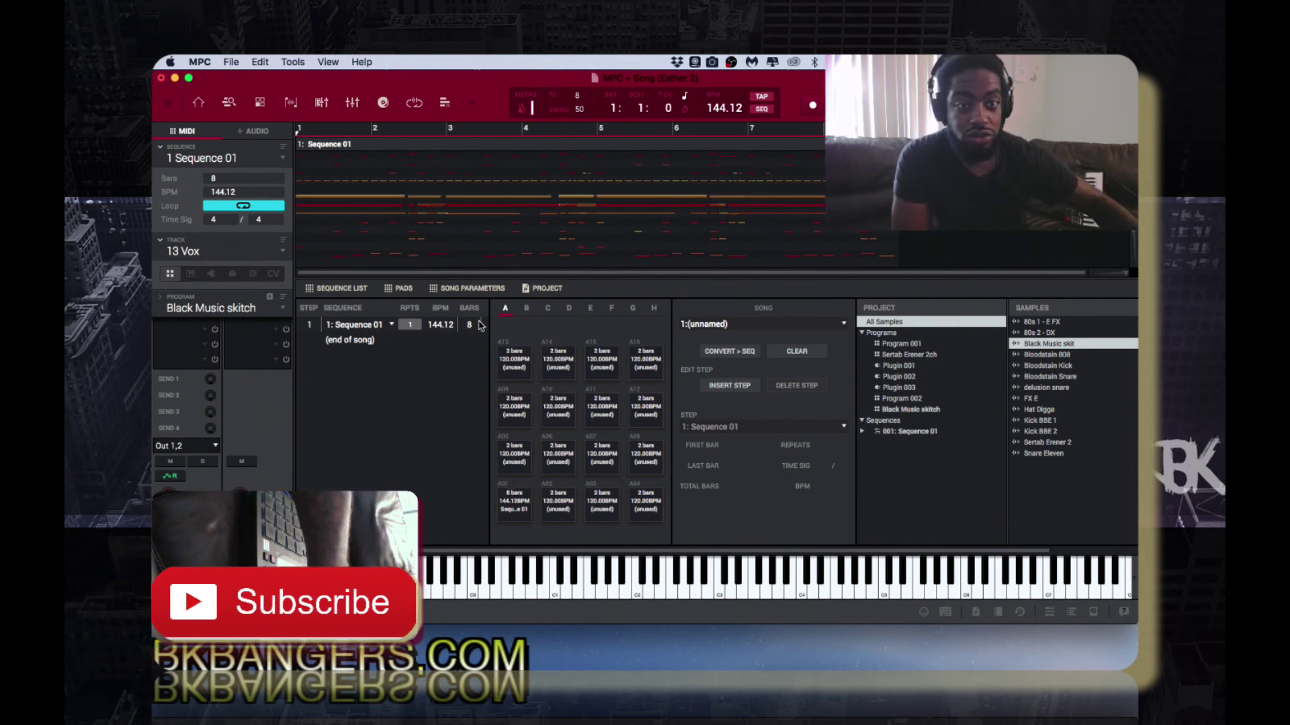
key("Up")
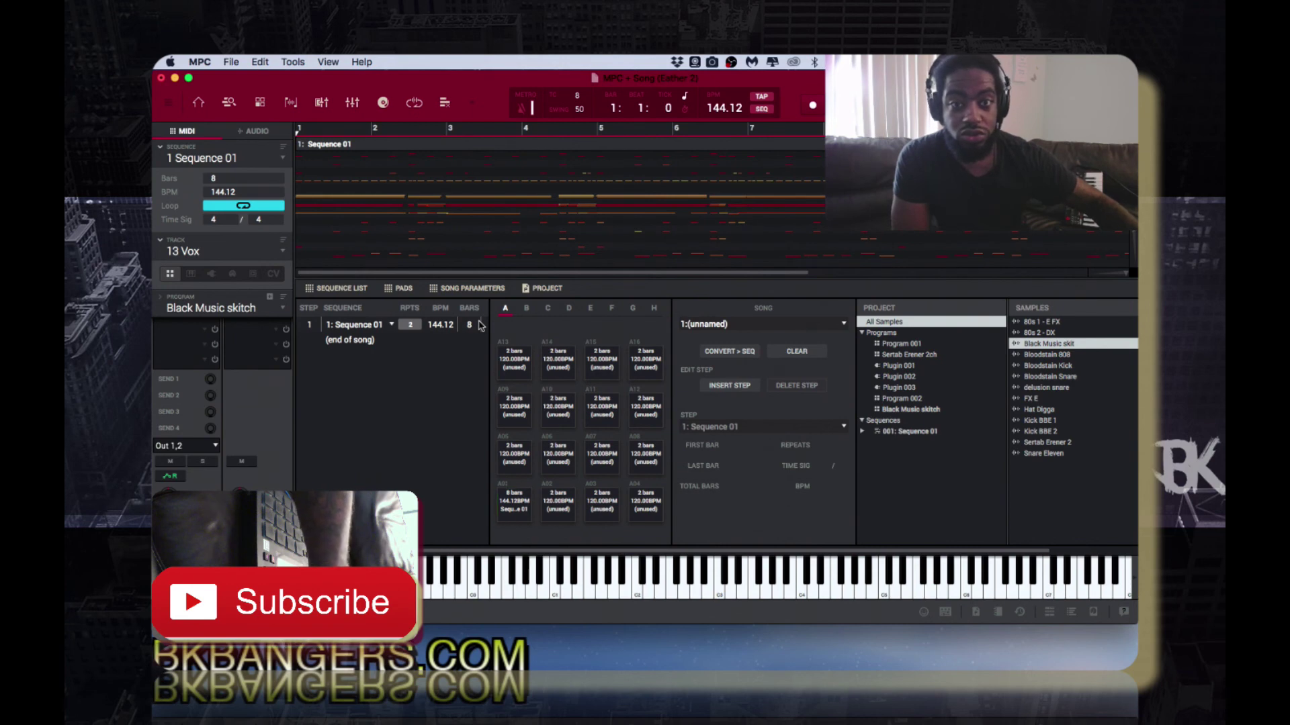
key("Up")
key("Up")
key("Up")
key("Up")
key("Up")
key("Up")
key("Up")
key("Up")
key("Up")
key("Up")
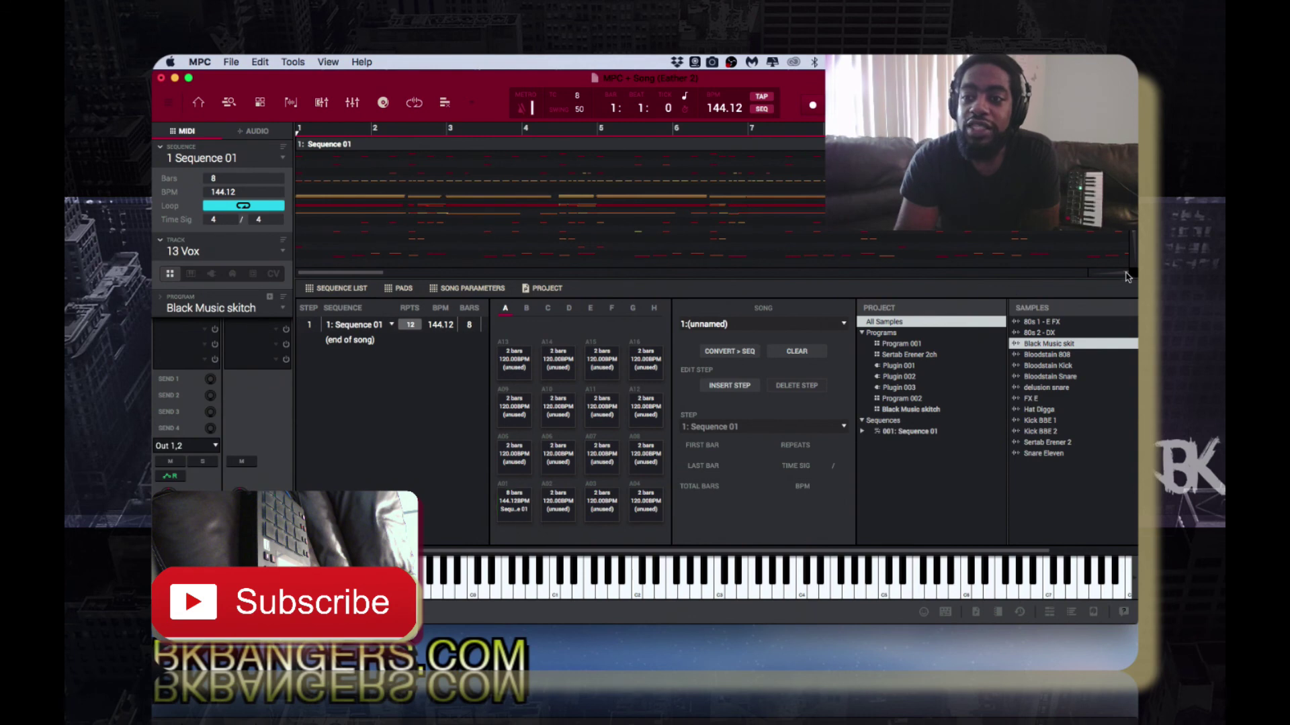
Step: Convert the song into unused sequence 2, with the track status set to Include Muted Tracks
left_click_drag(1127, 277, 1054, 277)
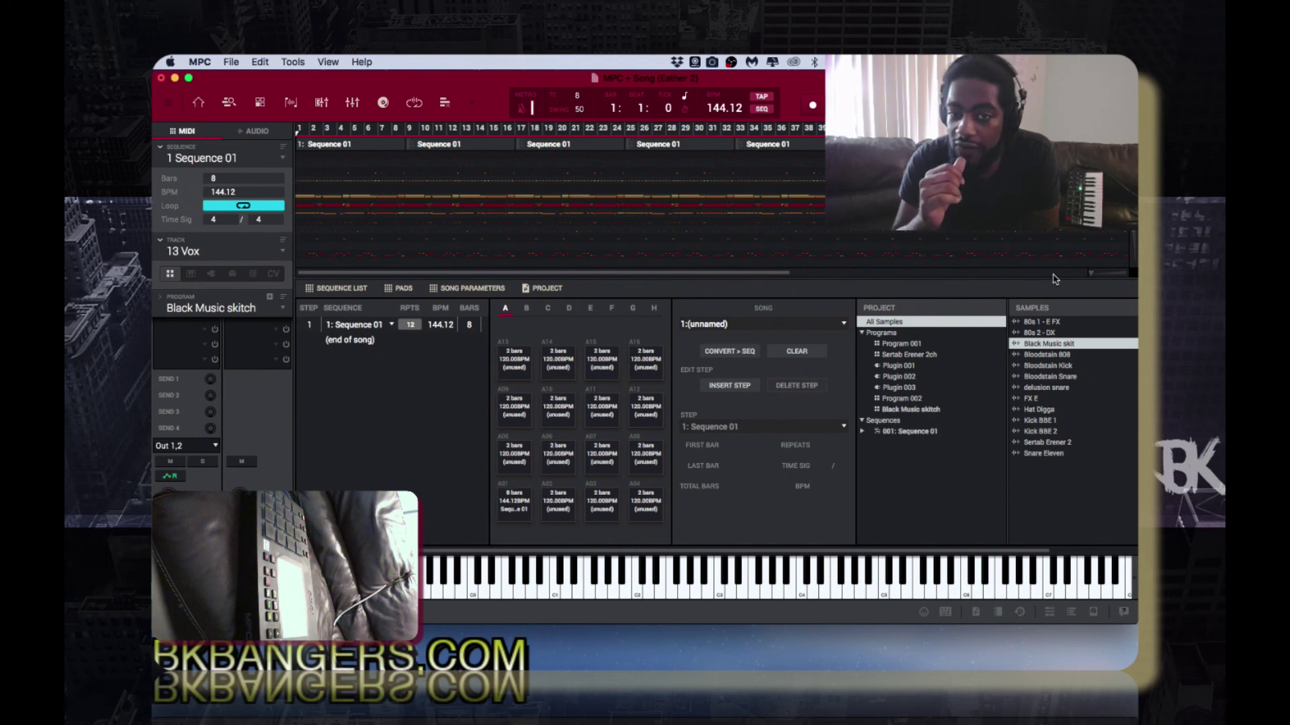
left_click(739, 352)
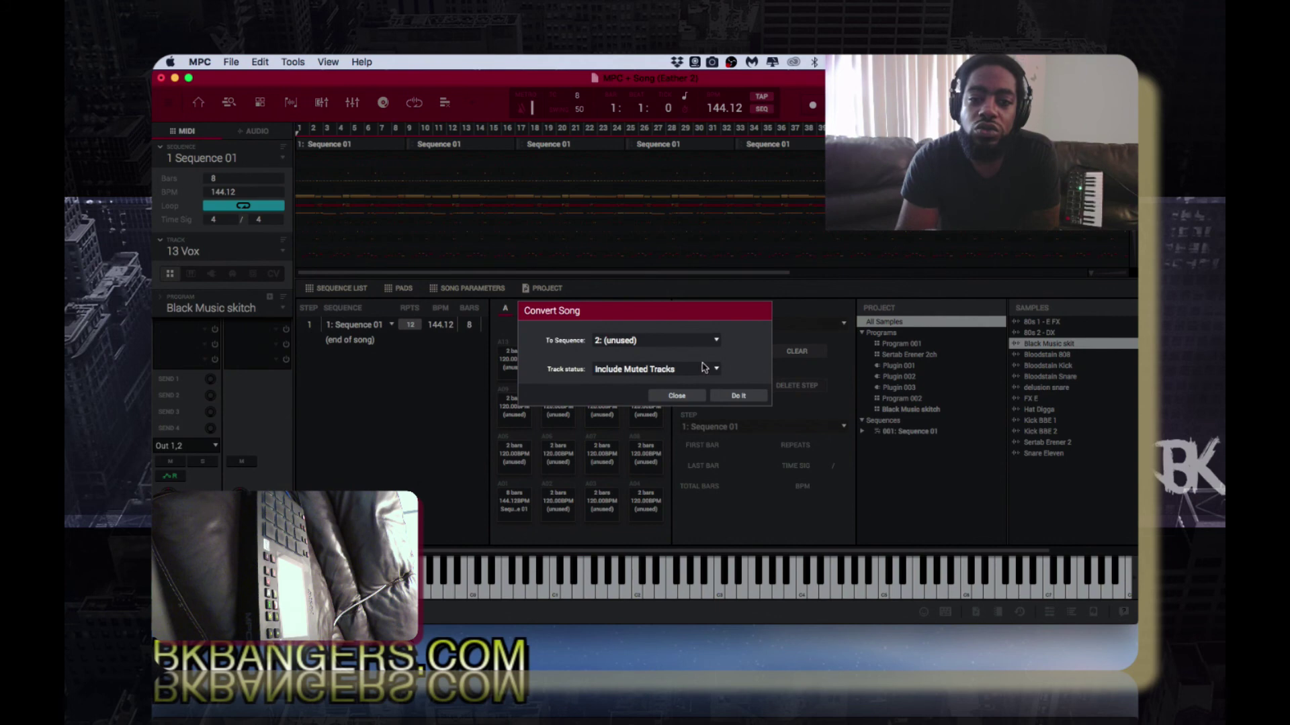
left_click(717, 372)
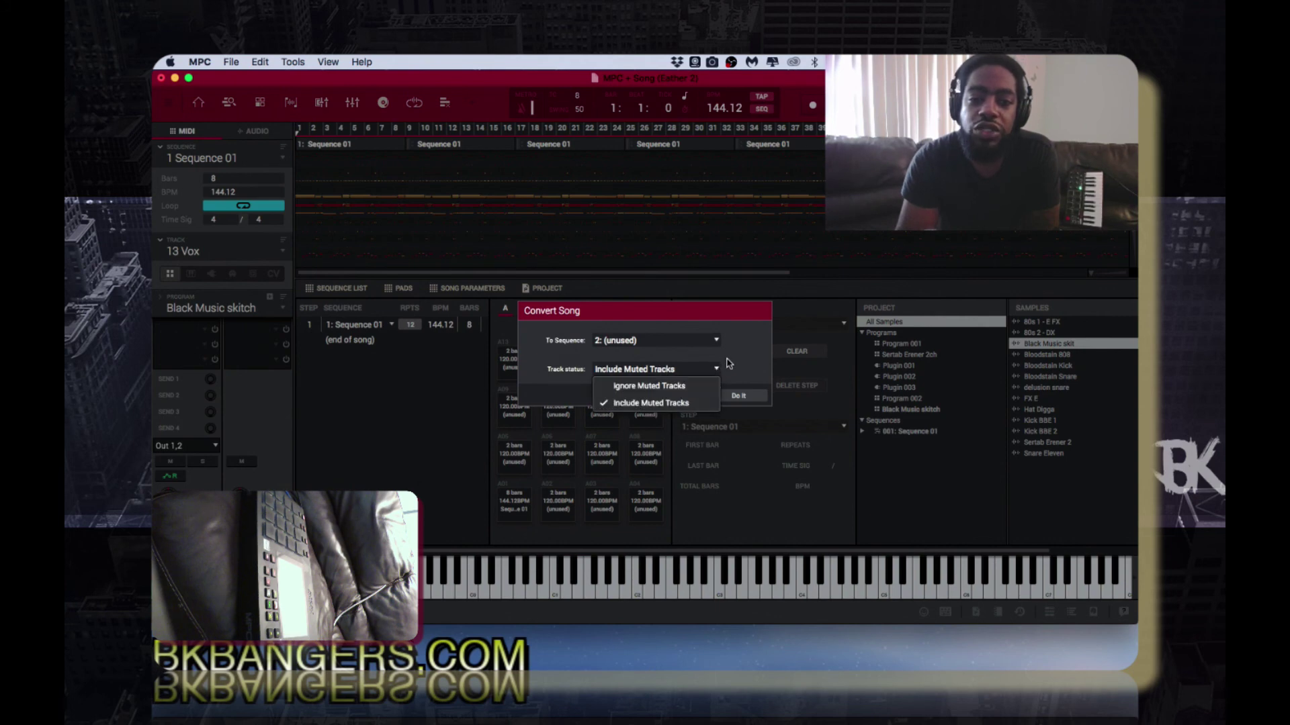
left_click(735, 360)
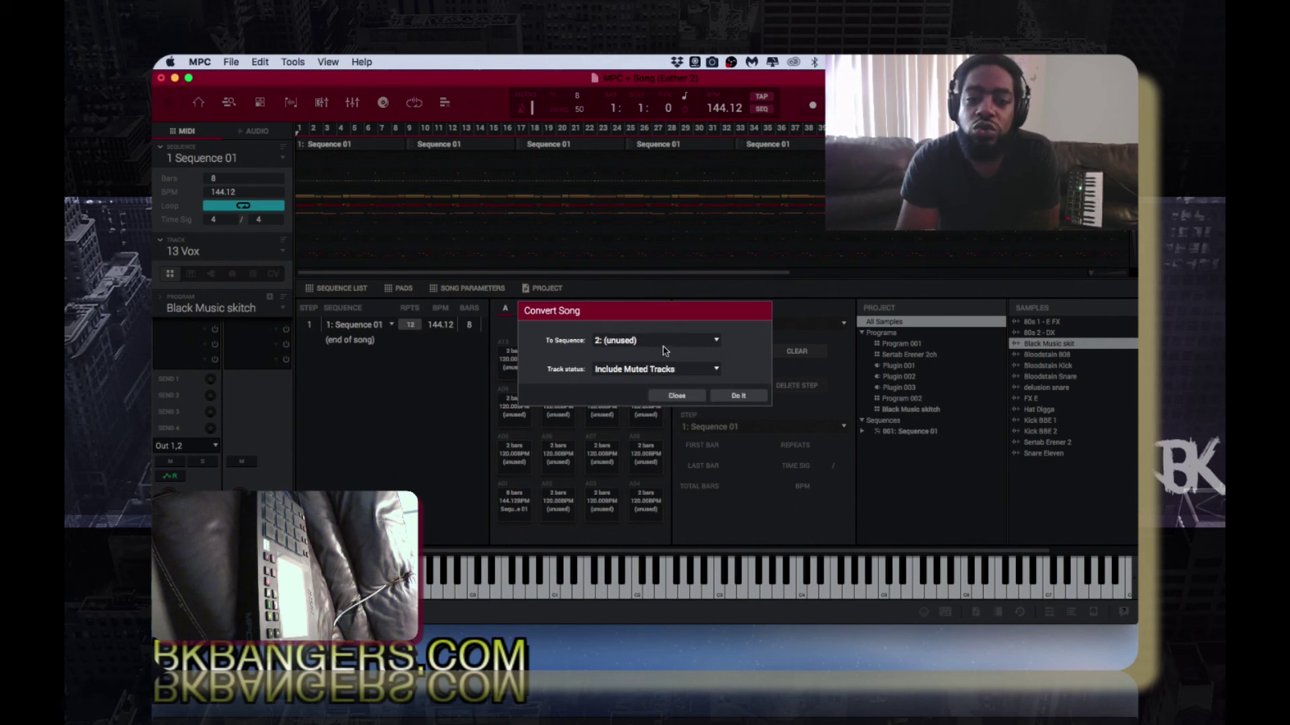
left_click(717, 341)
left_click(745, 342)
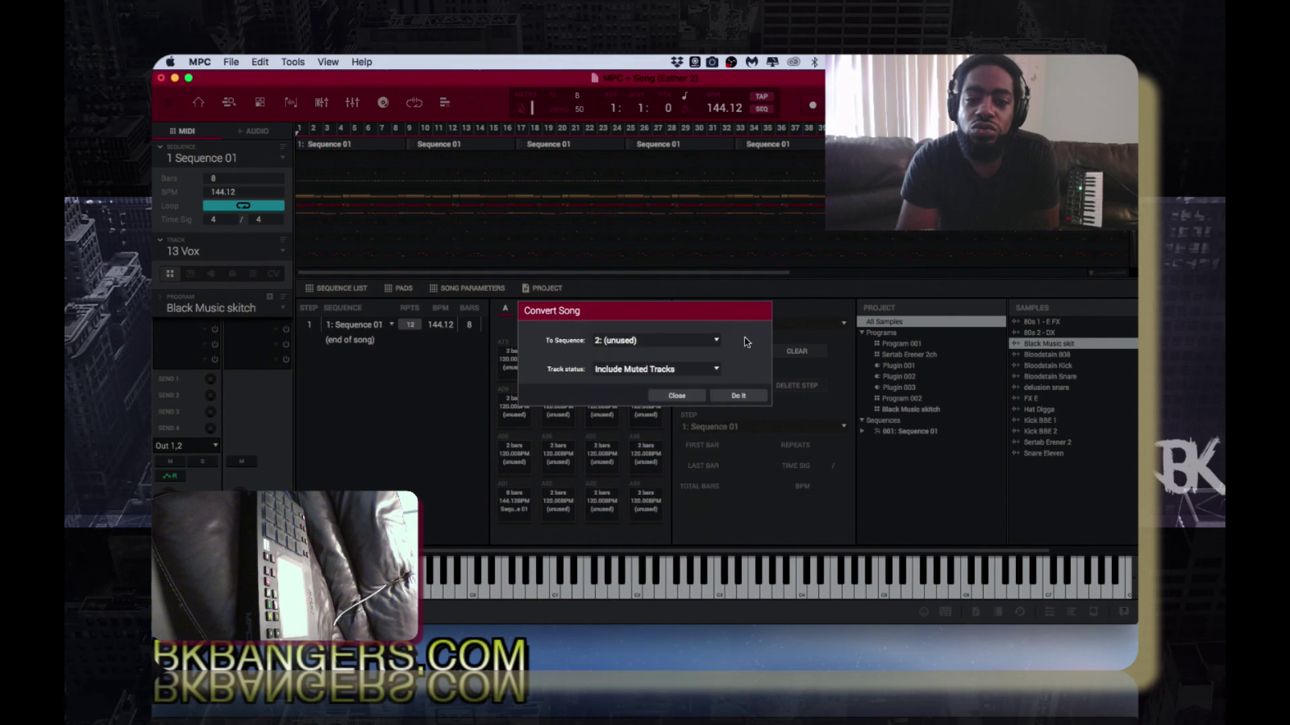
left_click(742, 394)
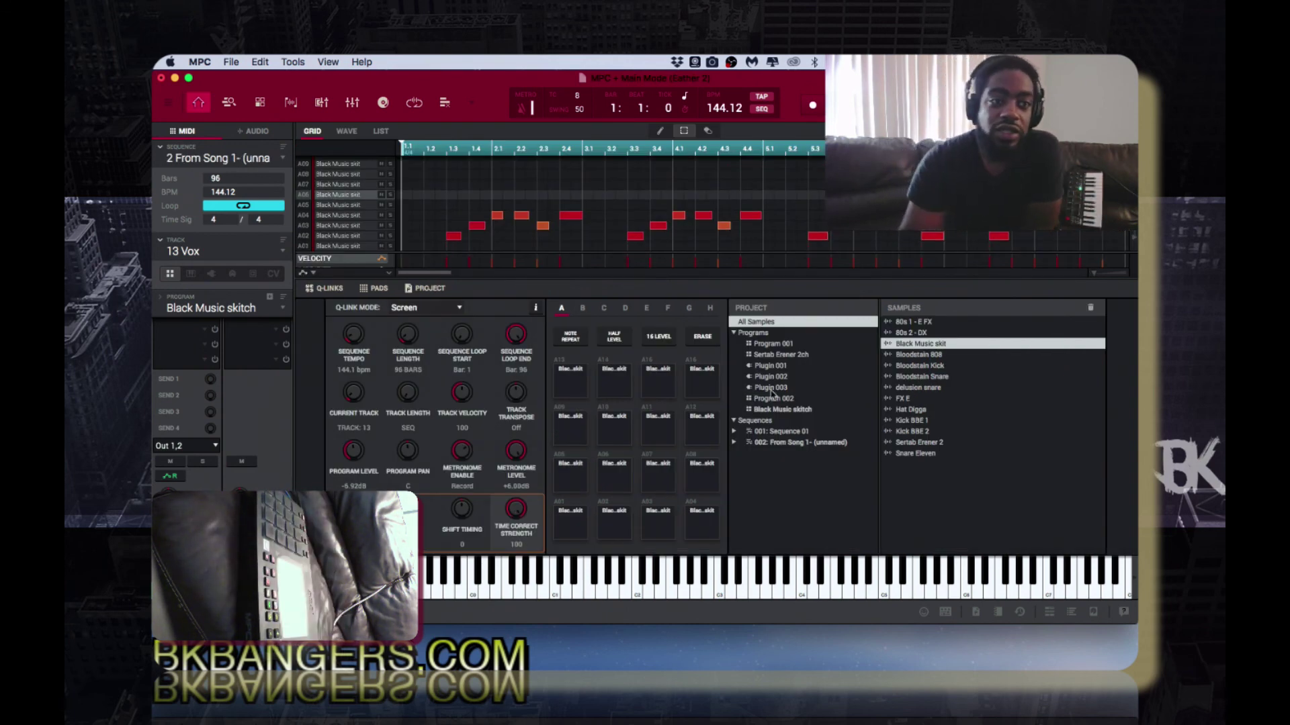
Step: Examine the Vox track's notes along the full length of the converted sequence in the grid
left_click_drag(1097, 274, 979, 280)
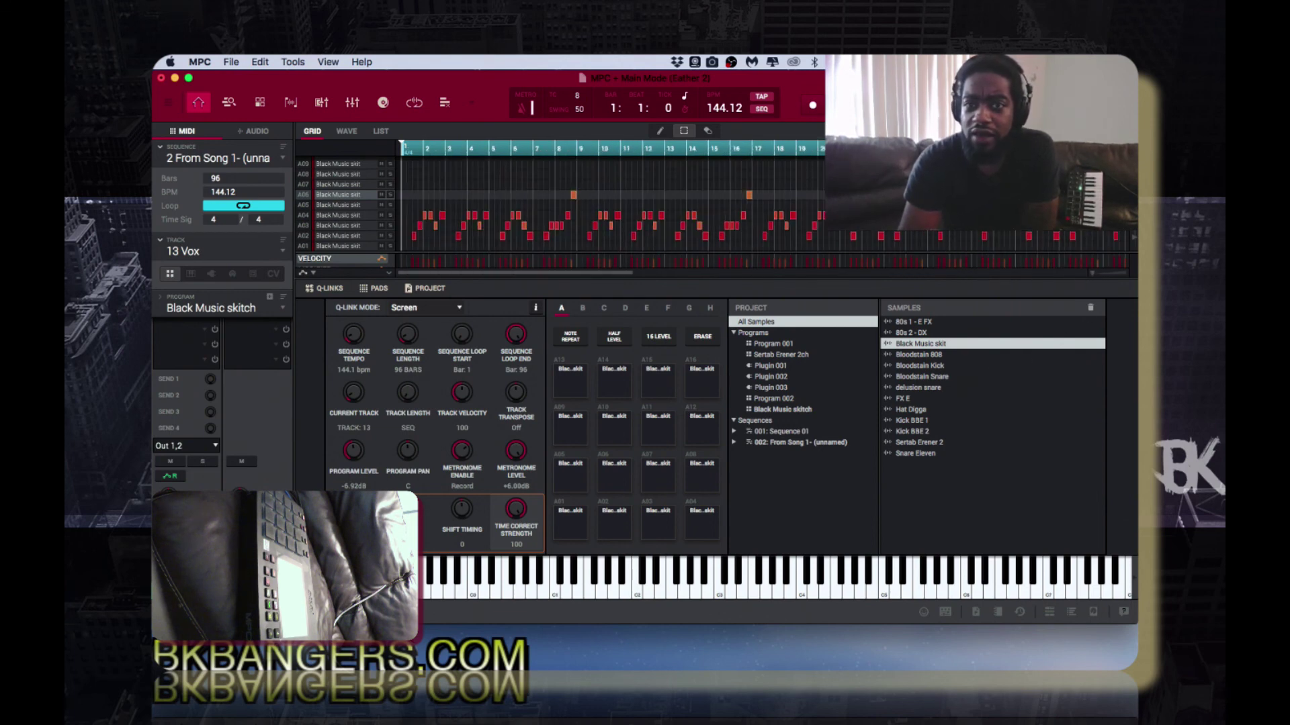
scroll(611, 201, "right", 10)
scroll(611, 201, "up", 2)
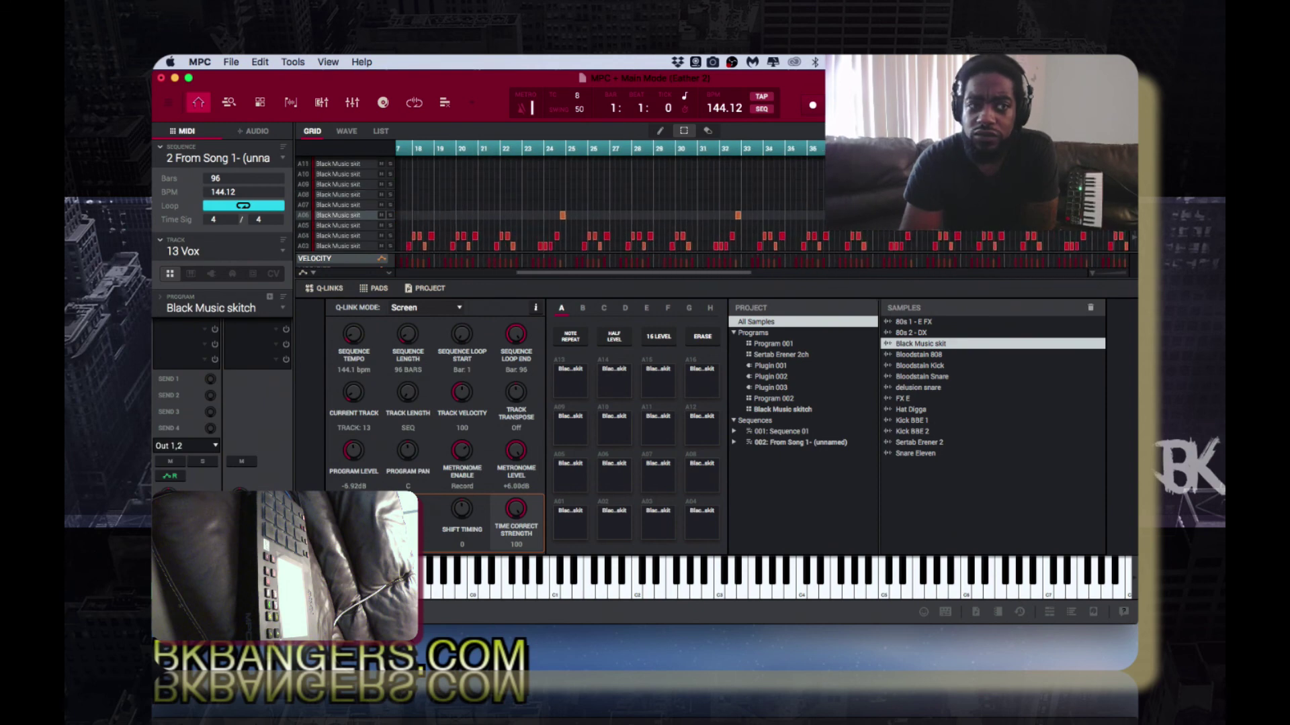
scroll(611, 202, "right", 5)
scroll(611, 202, "up", 2)
scroll(611, 201, "right", 14)
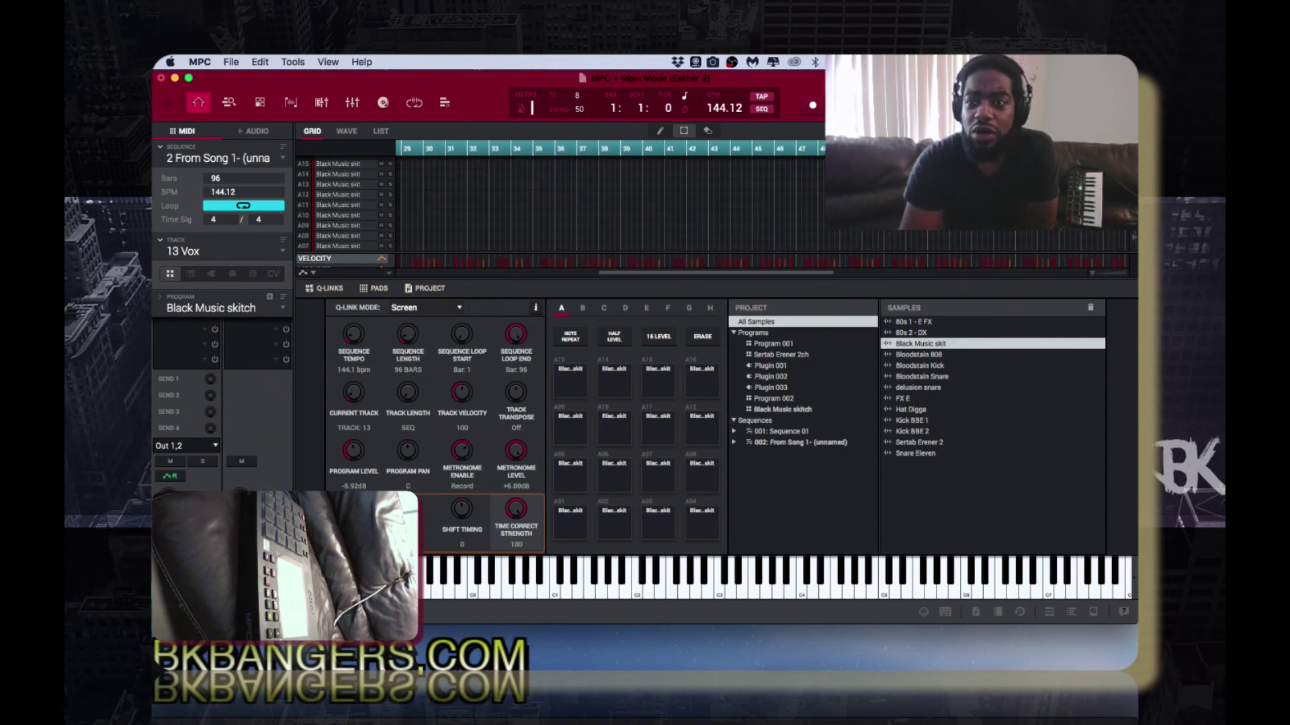
scroll(612, 202, "right", 9)
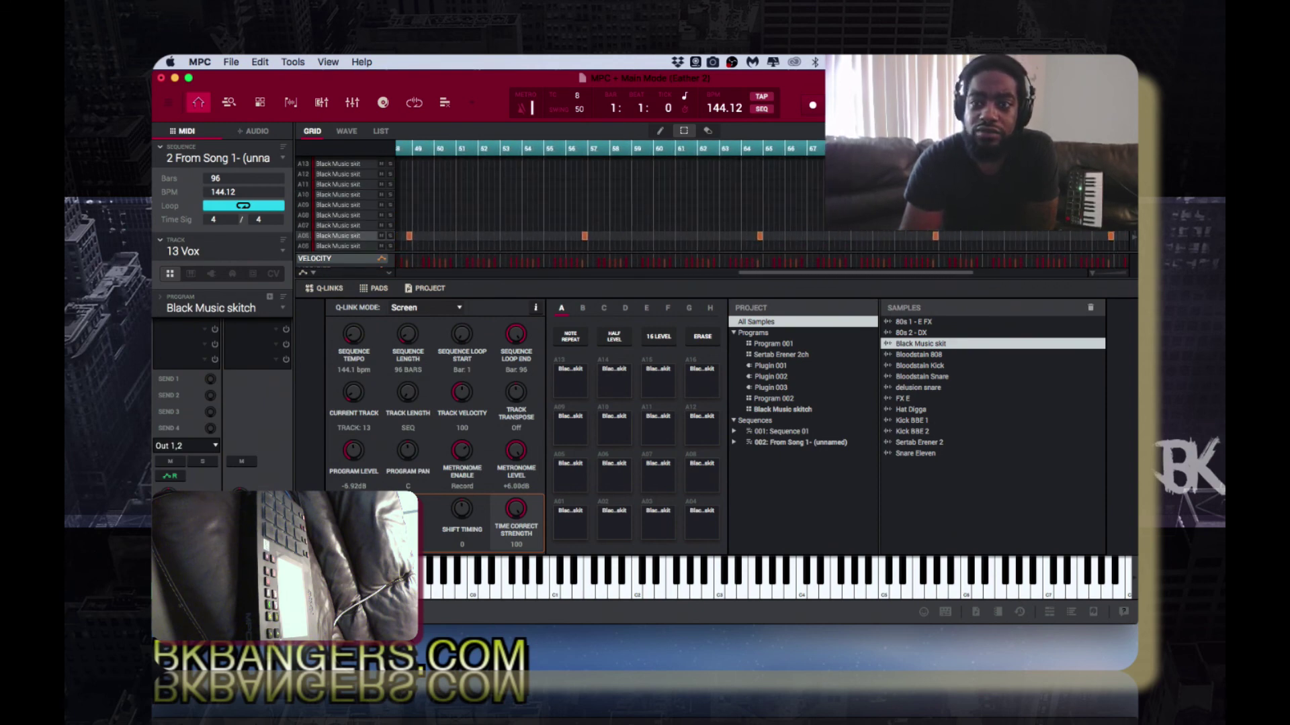
scroll(612, 202, "down", 2)
scroll(611, 201, "left", 8)
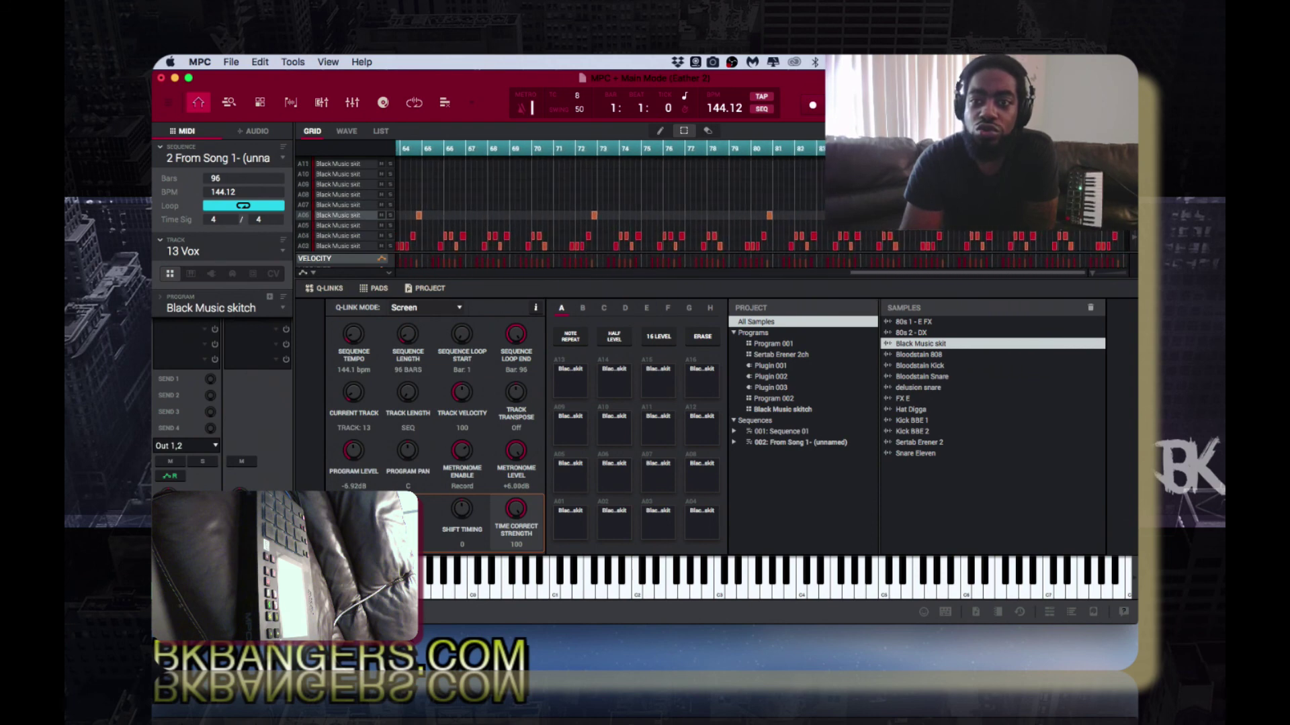
scroll(611, 202, "down", 2)
scroll(611, 202, "left", 5)
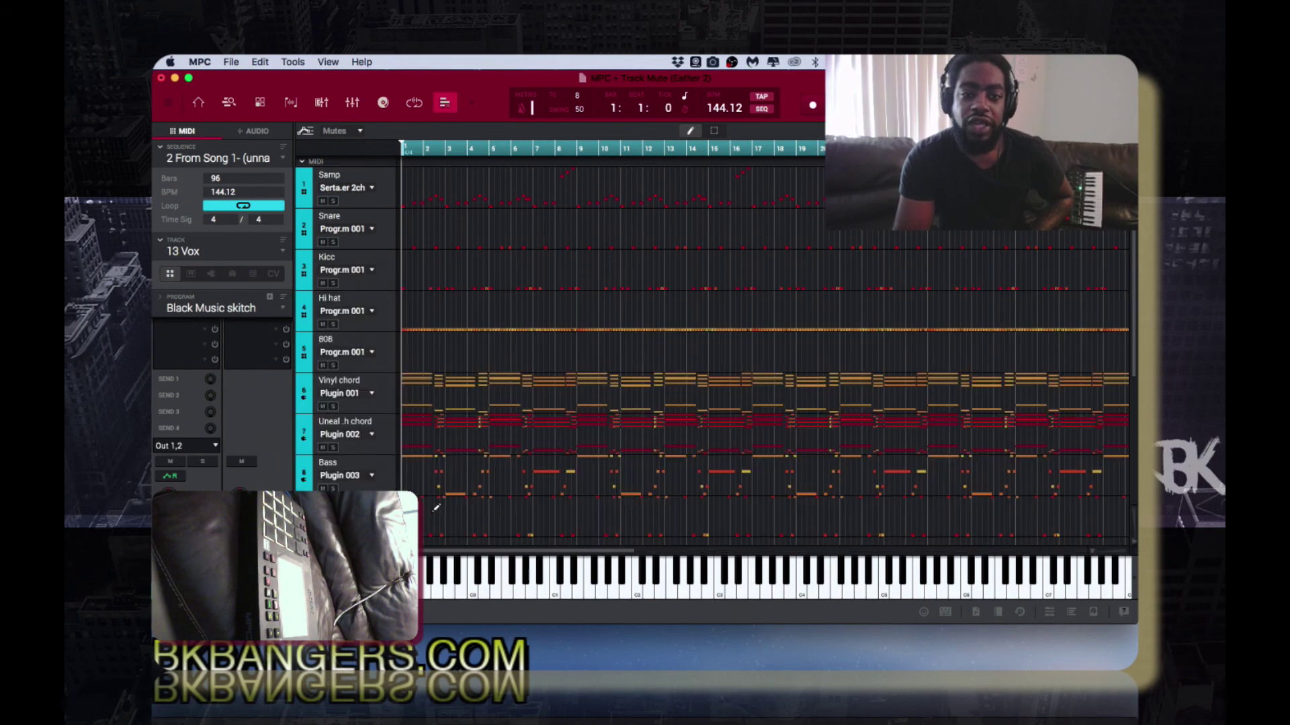
Step: Look over all the tracks of the converted sequence in the Track Mute timeline
scroll(435, 509, "down", 5)
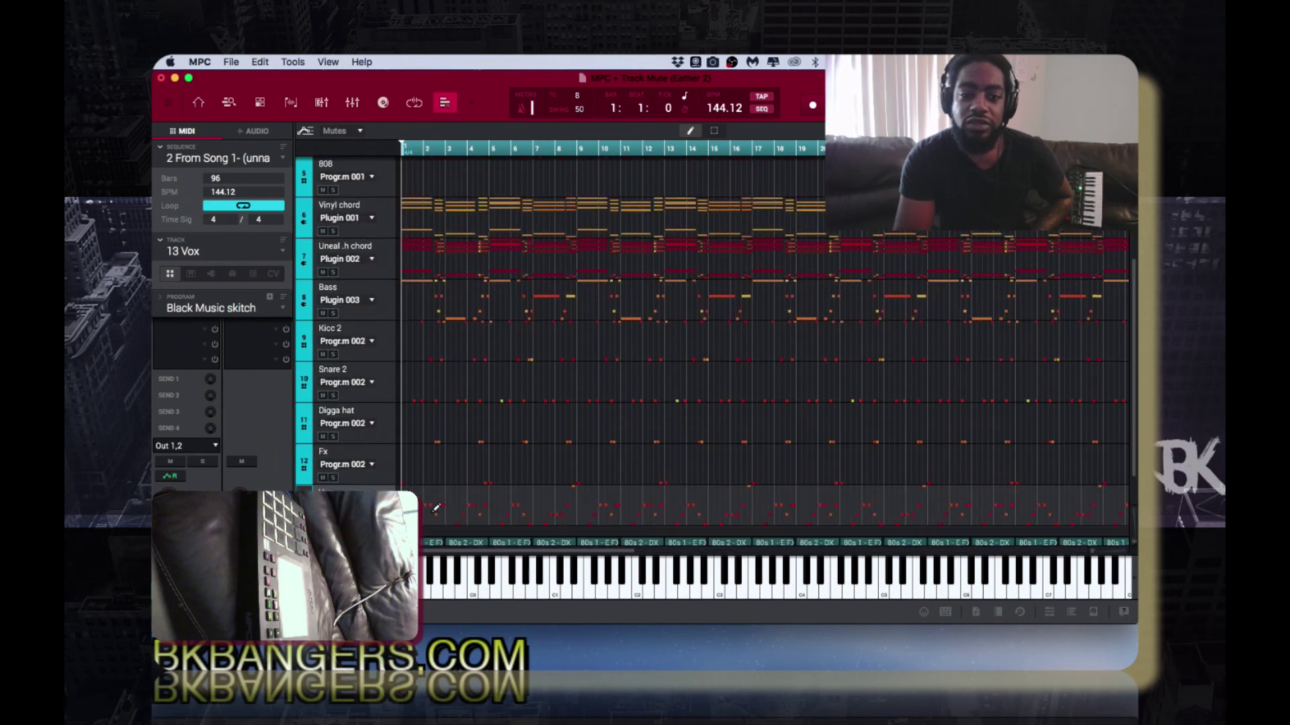
scroll(436, 509, "up", 3)
scroll(435, 508, "right", 3)
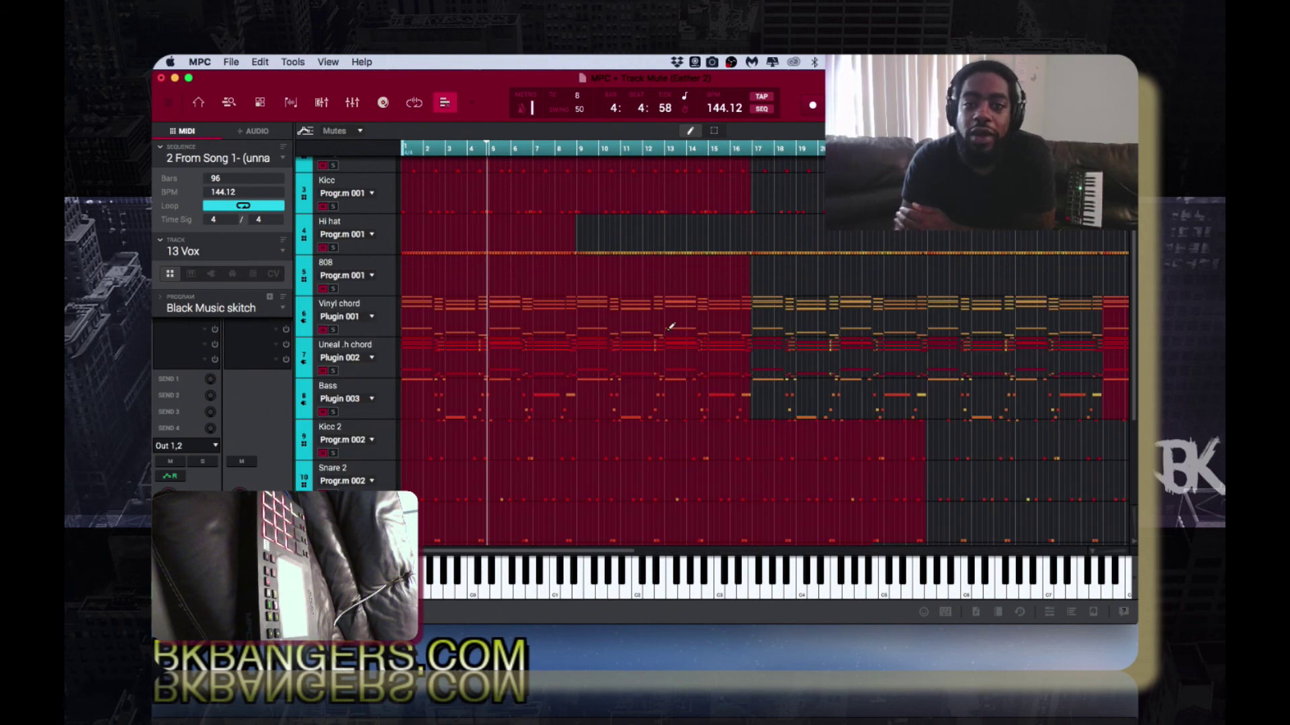
Step: Examine the recorded mute sections of each track along the converted sequence's timeline
scroll(658, 353, "right", 4)
scroll(658, 353, "down", 1)
scroll(657, 353, "down", 3)
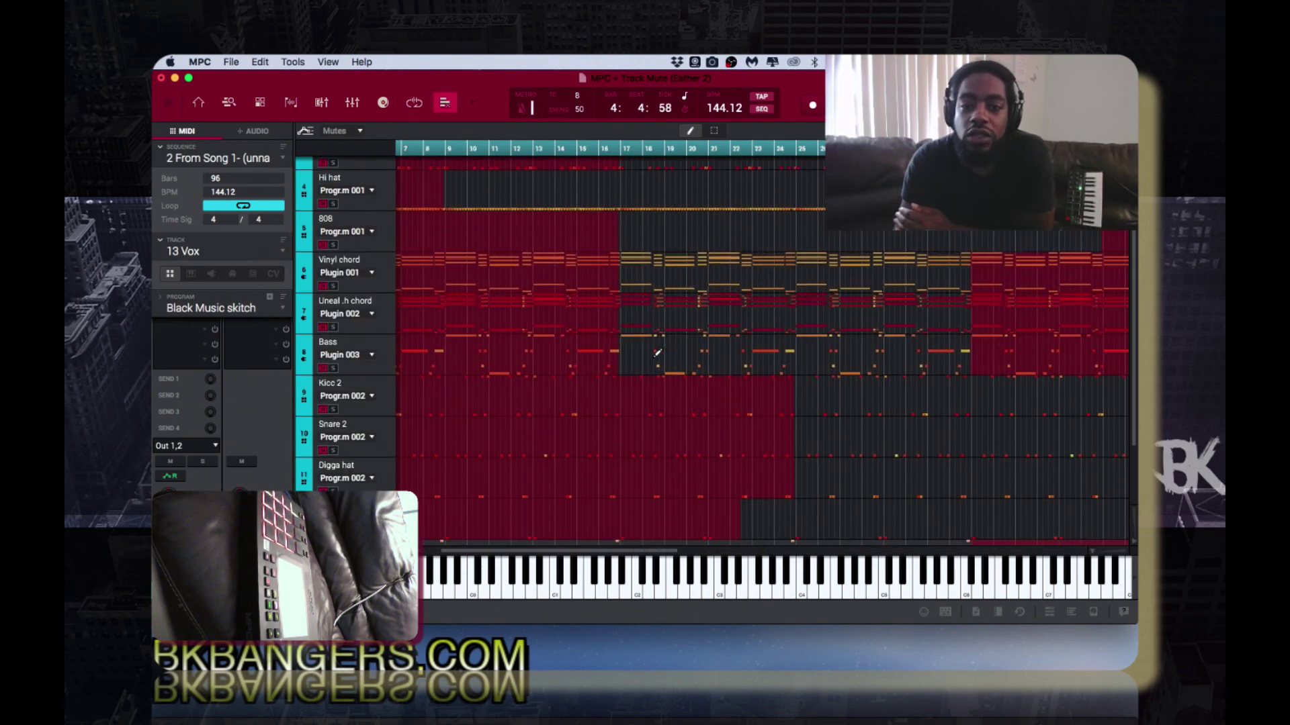
scroll(657, 352, "right", 8)
scroll(658, 354, "right", 8)
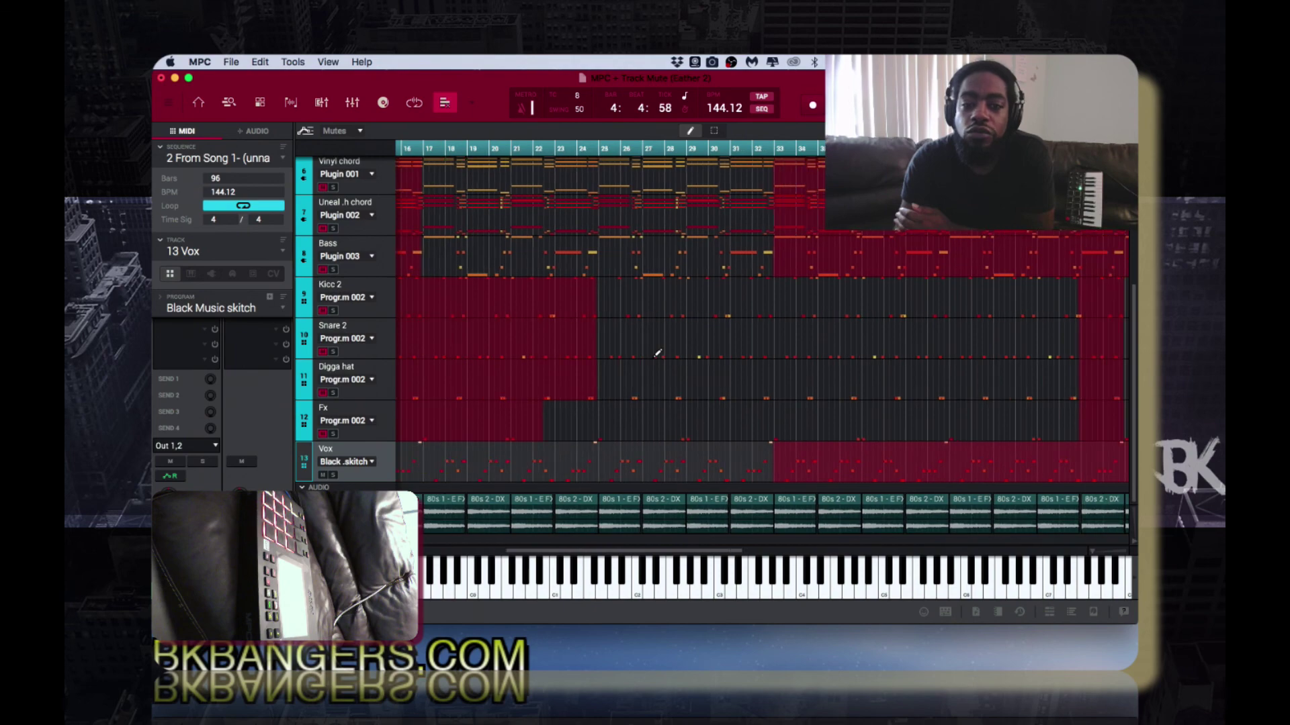
scroll(658, 353, "up", 3)
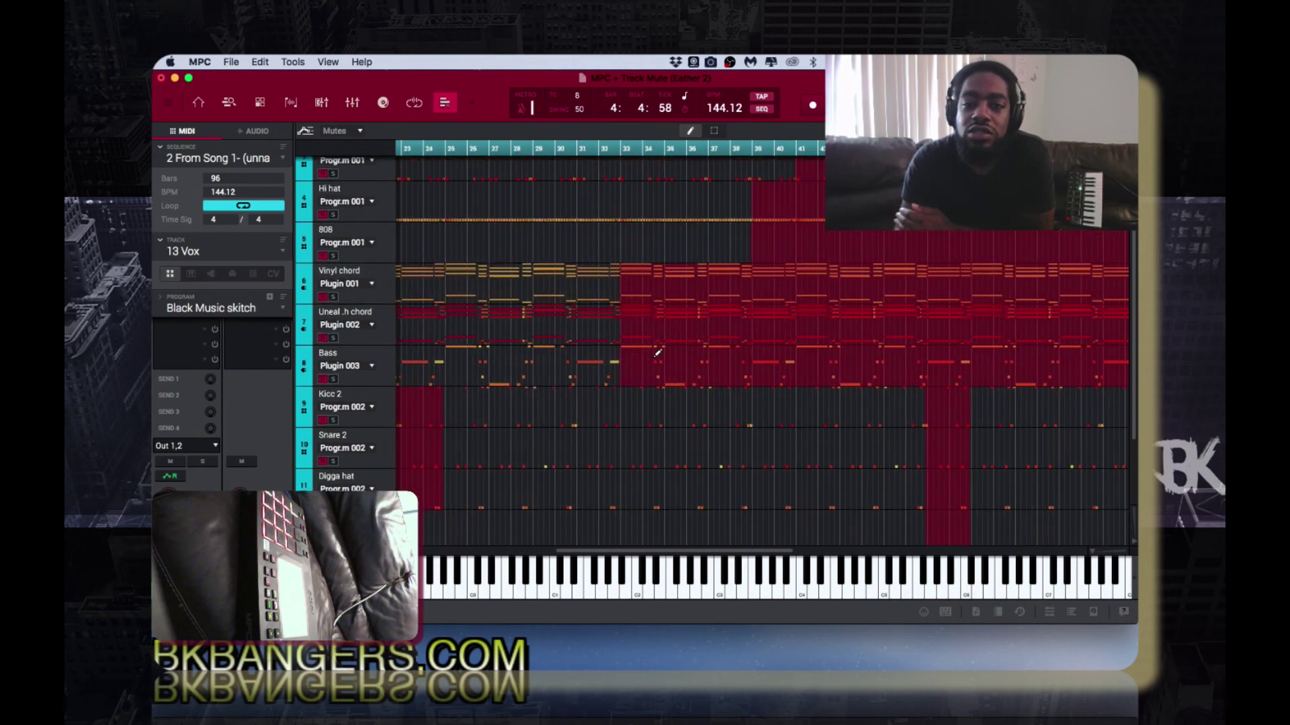
Step: Examine the tracks' mute sections across the remaining bars of the converted sequence, checking the Vinyl chord track's mutes more closely
scroll(658, 353, "up", 2)
scroll(657, 353, "right", 6)
scroll(658, 353, "down", 1)
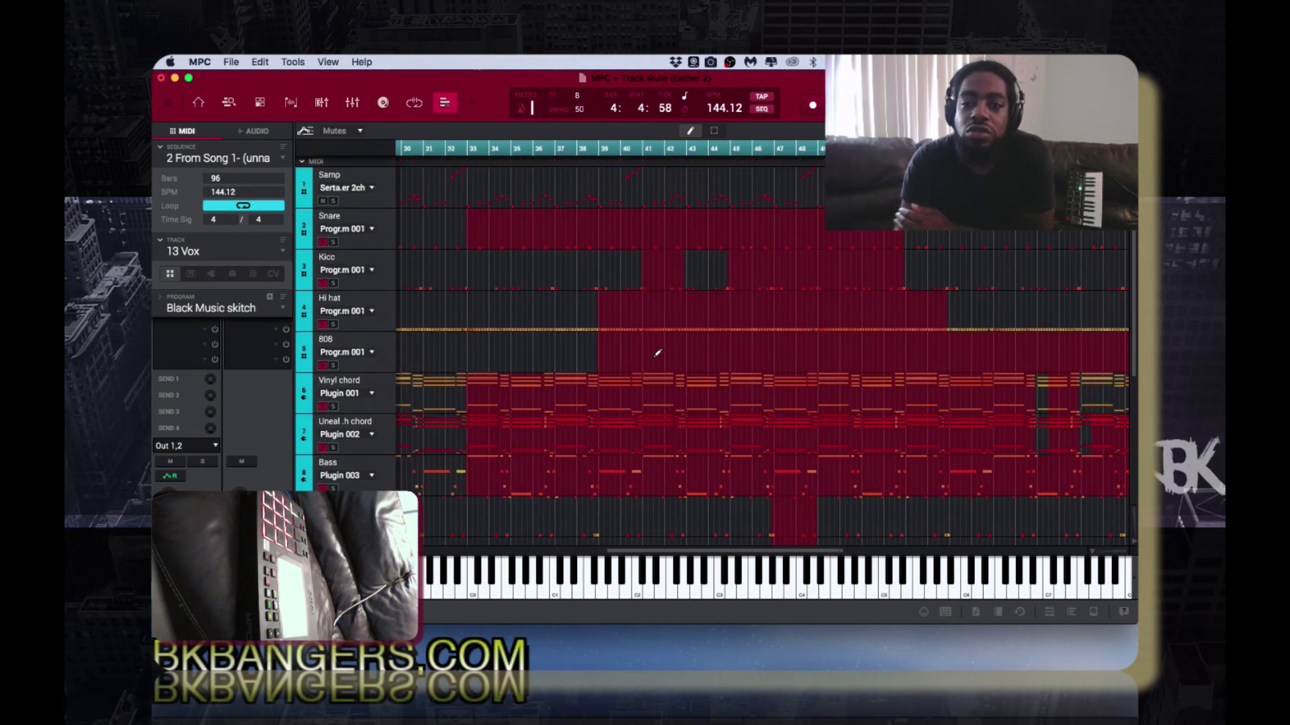
scroll(657, 352, "right", 8)
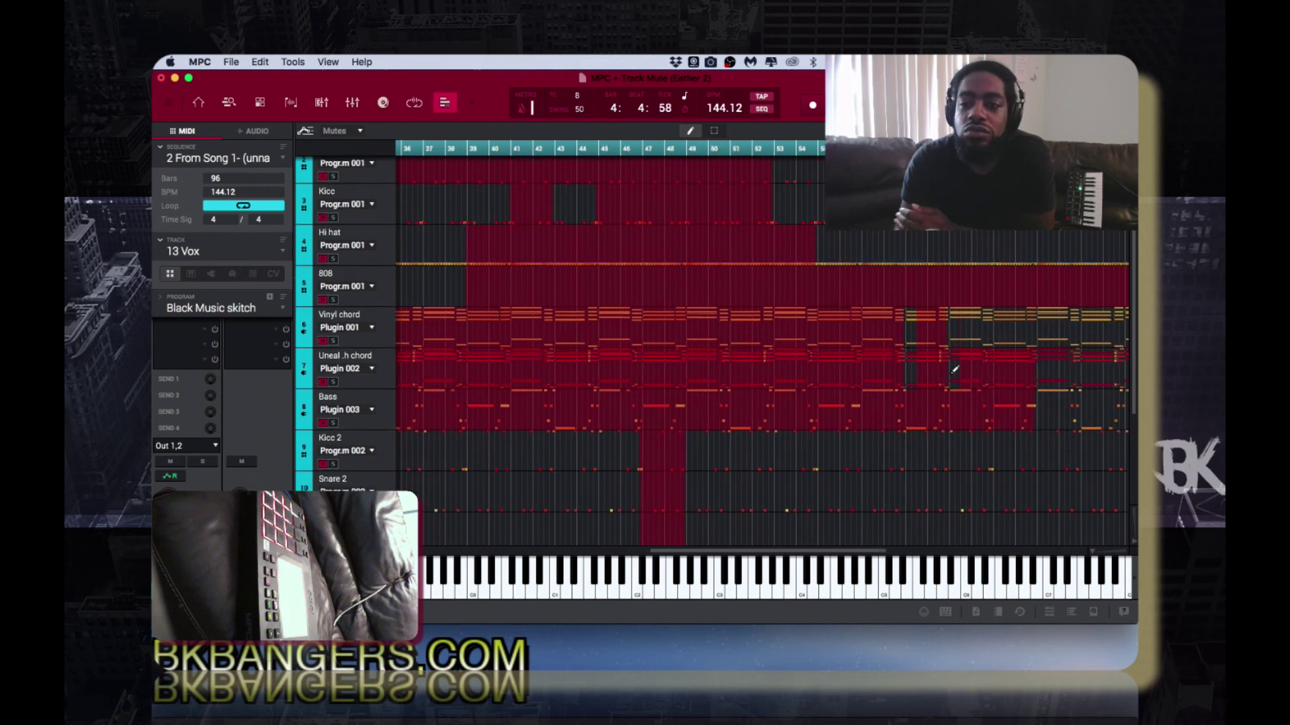
left_click(946, 327)
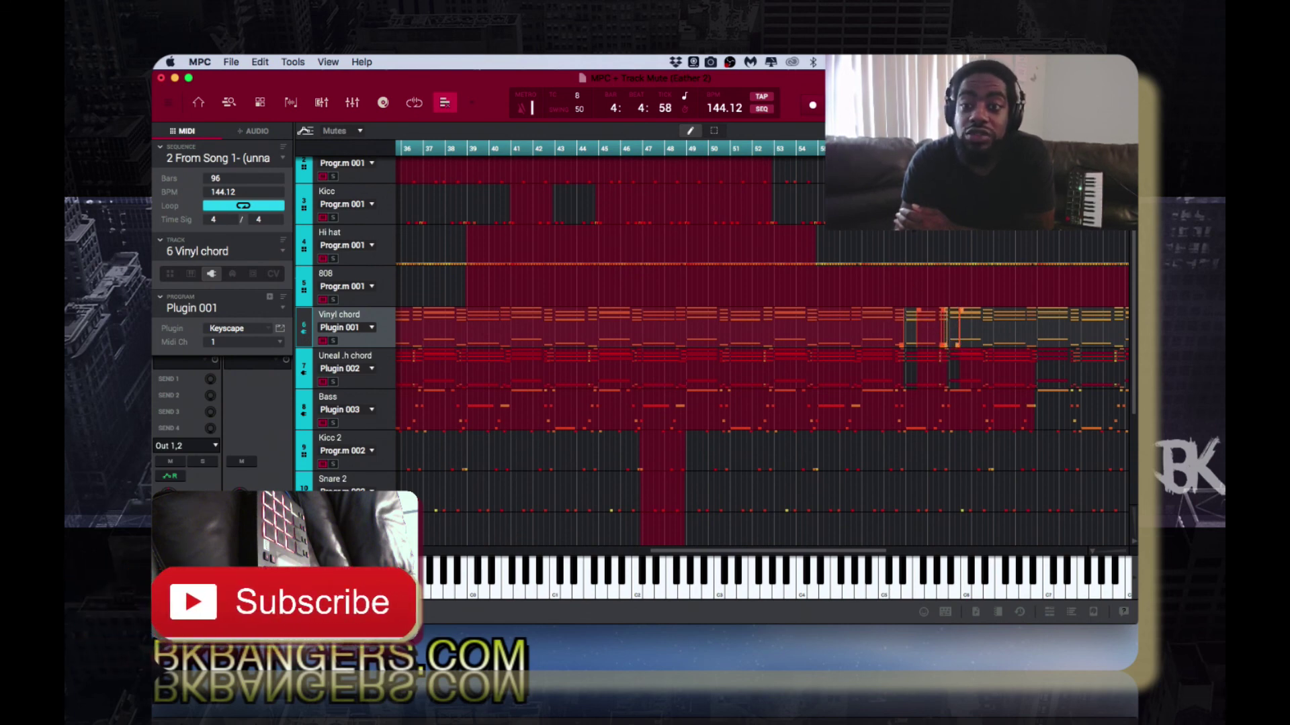
scroll(763, 350, "right", 10)
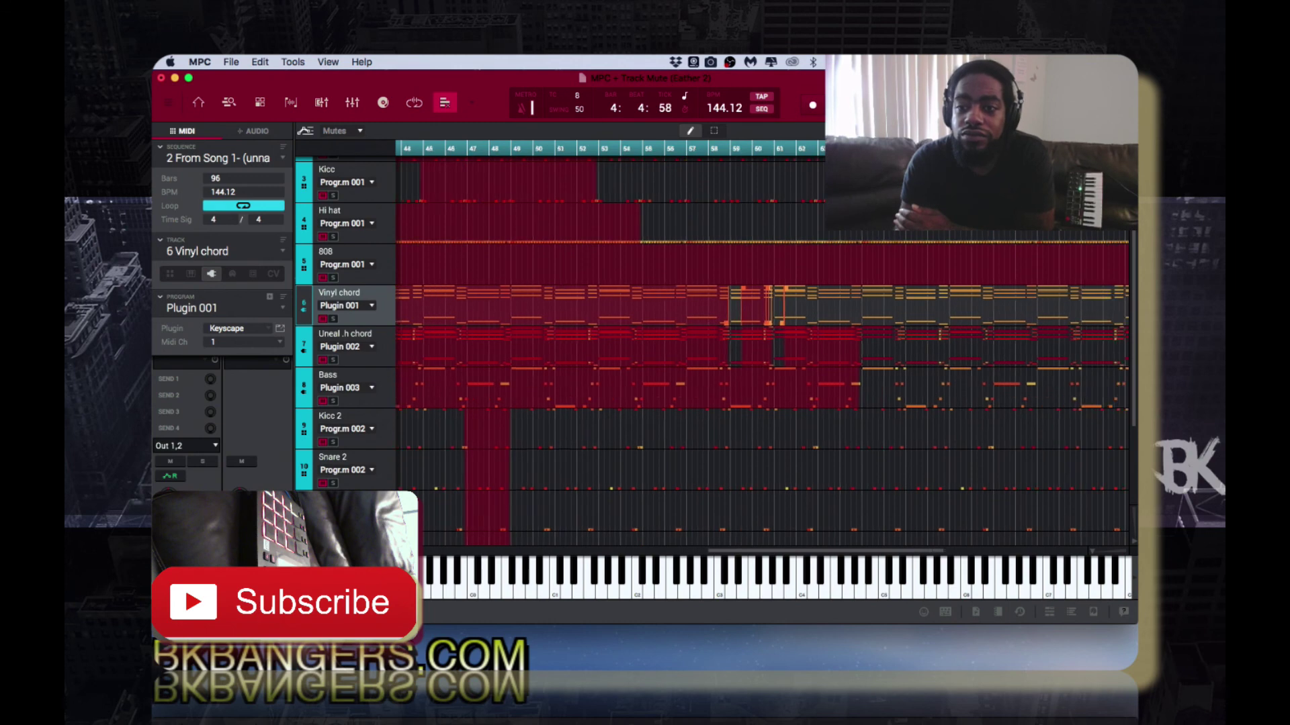
scroll(762, 349, "right", 10)
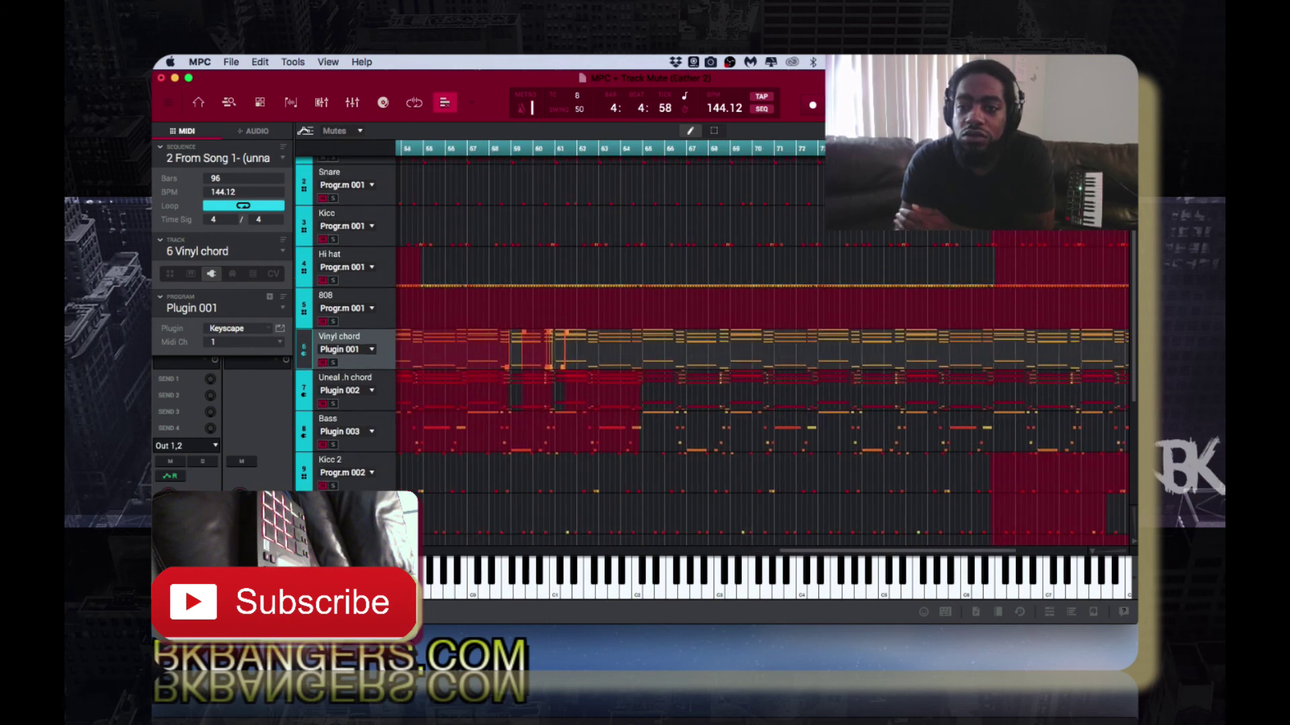
scroll(763, 349, "right", 6)
scroll(763, 349, "up", 1)
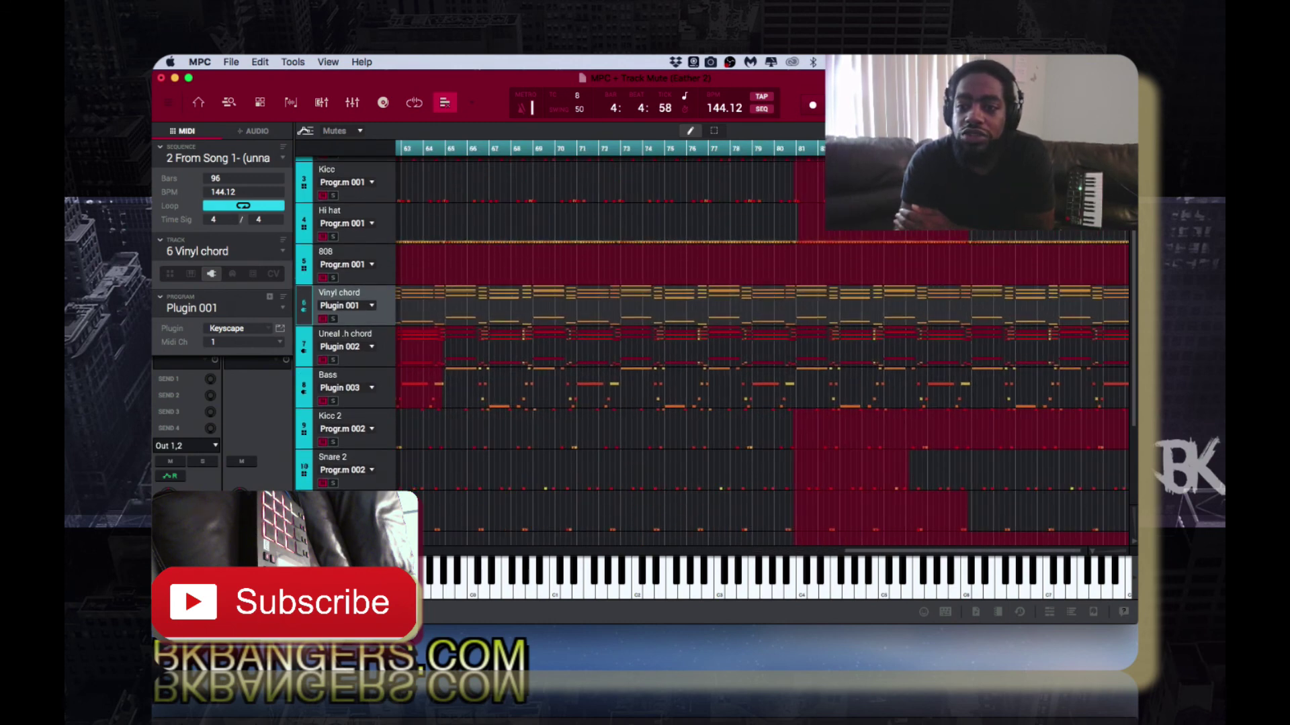
scroll(762, 350, "up", 1)
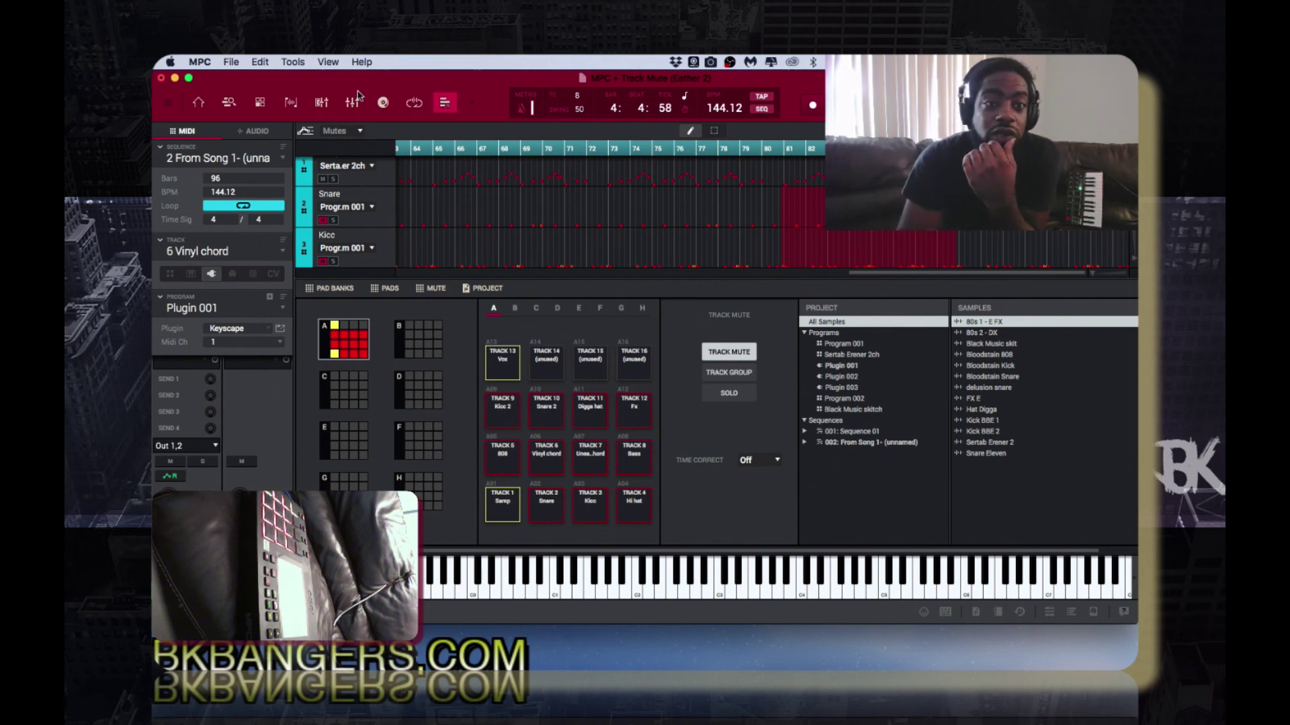
Step: Set up an audio mixdown export with Explode Tracks as the render source and proceed to choosing its save location
left_click(262, 63)
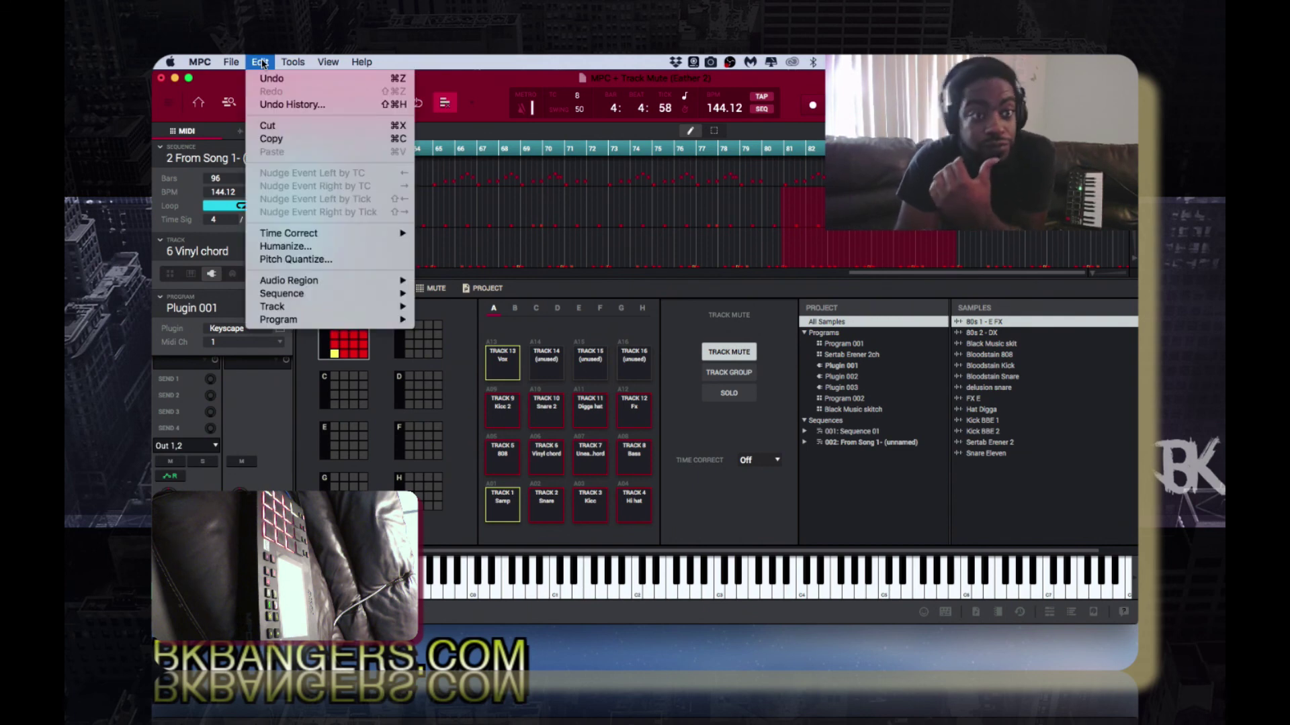
mouse_move(233, 63)
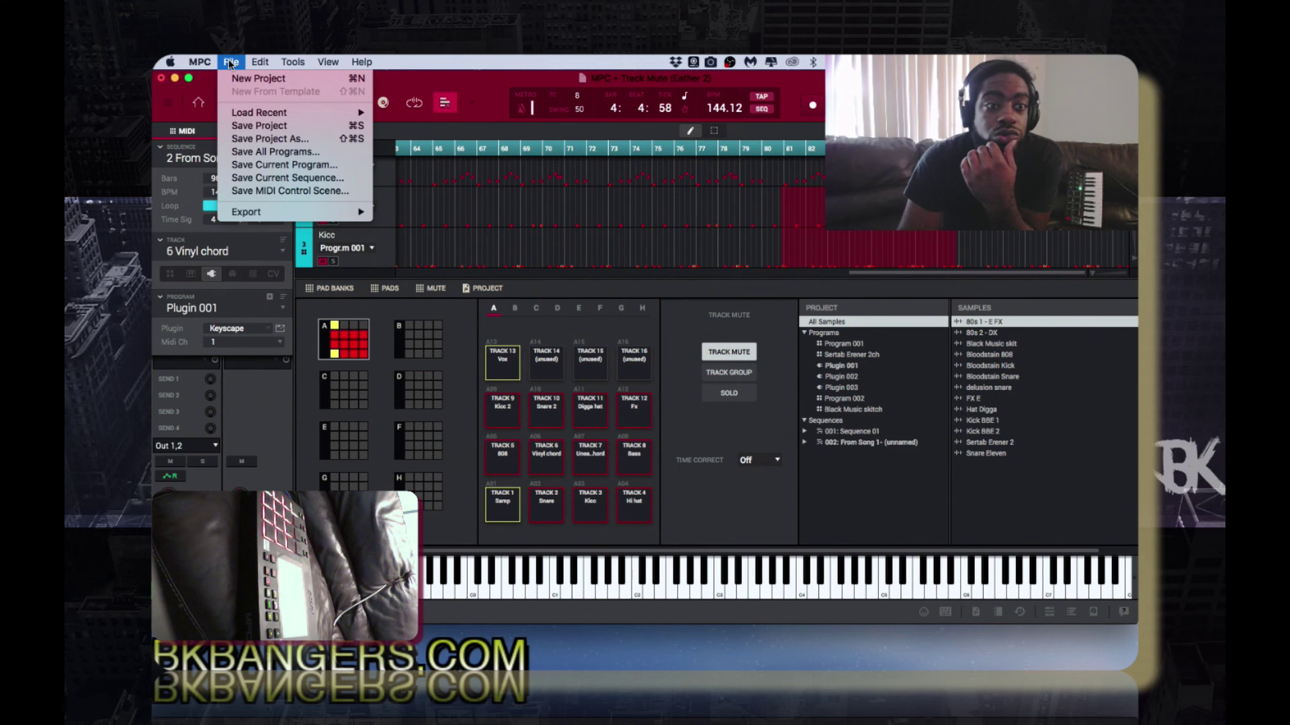
mouse_move(243, 218)
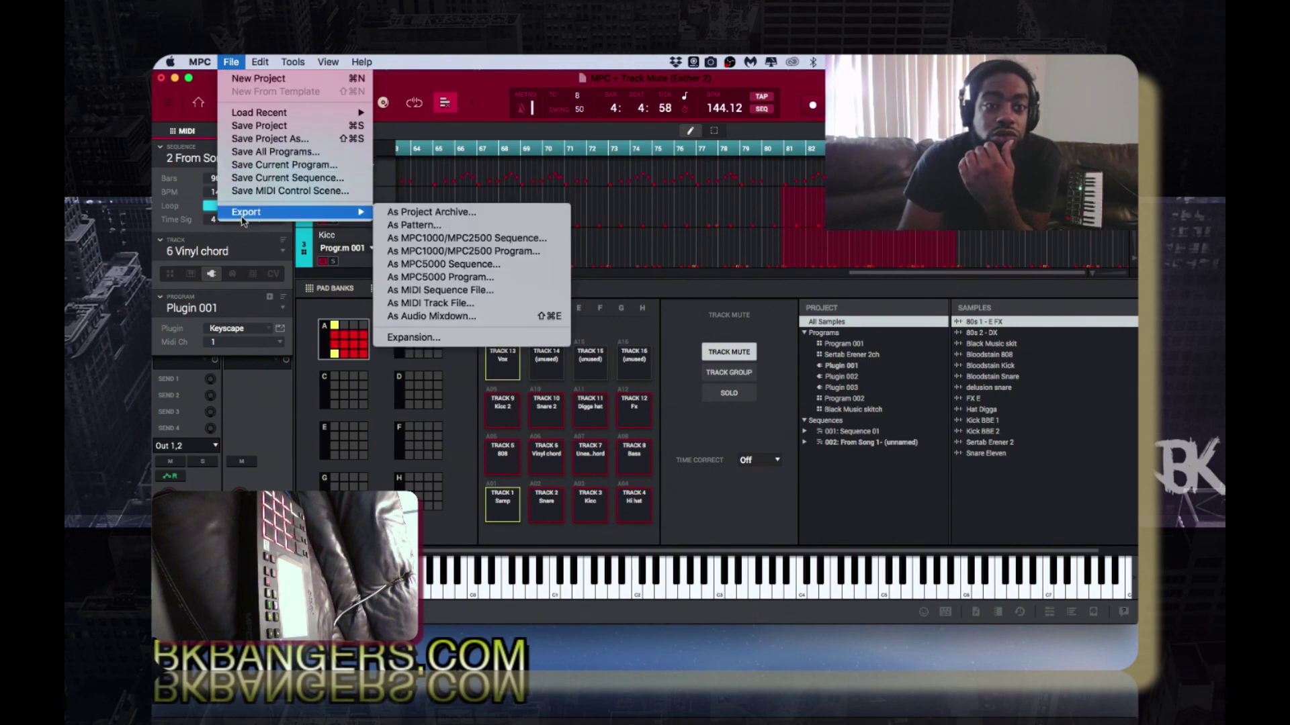
left_click(406, 318)
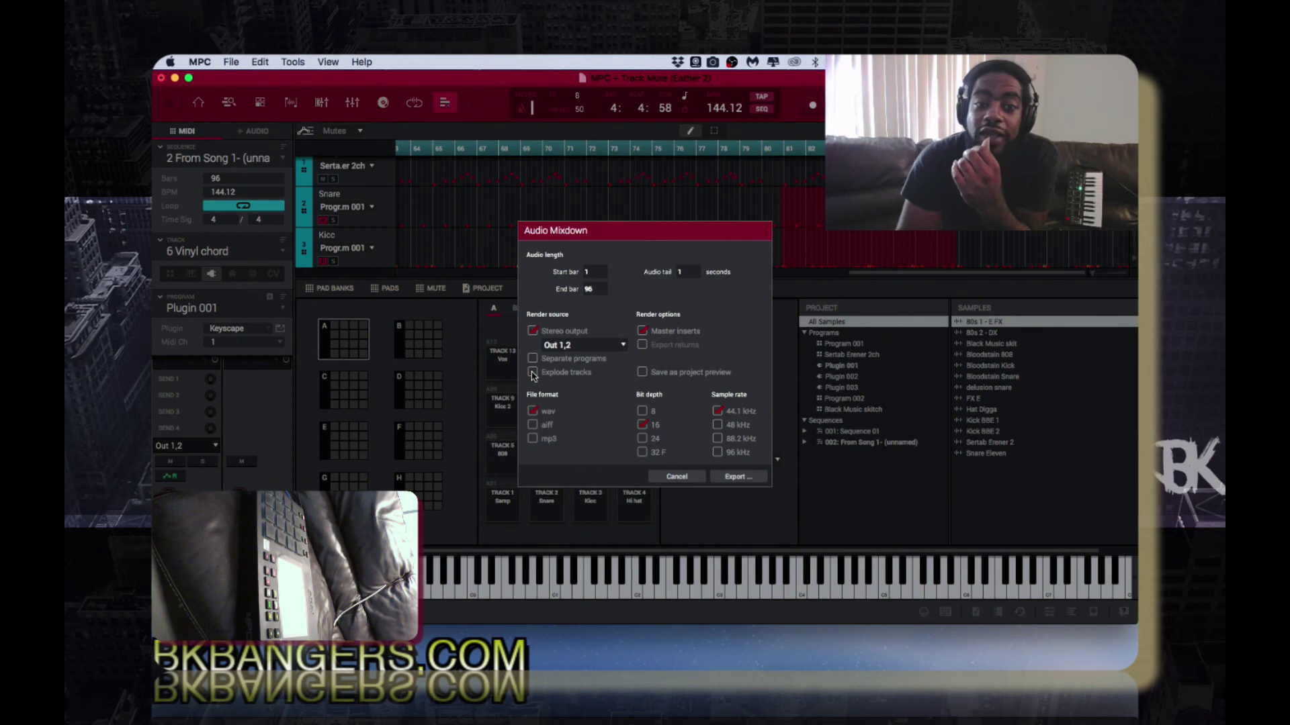
left_click(532, 373)
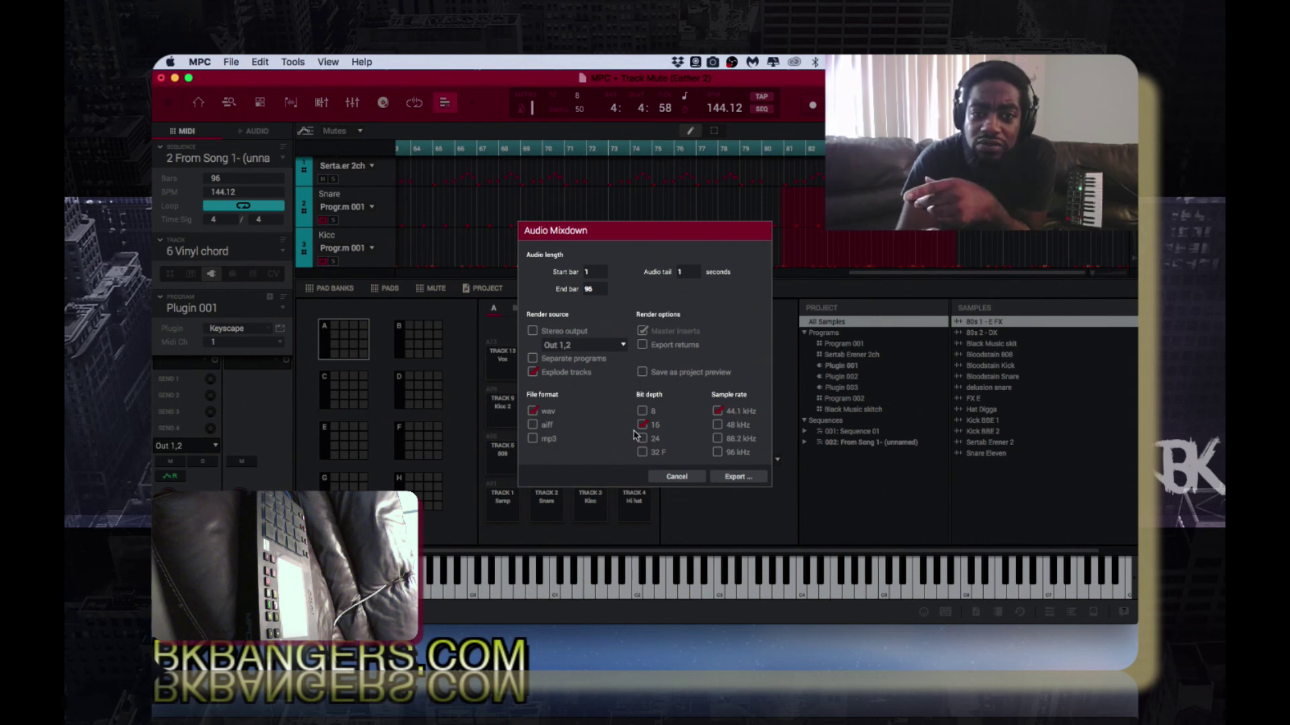
left_click(733, 476)
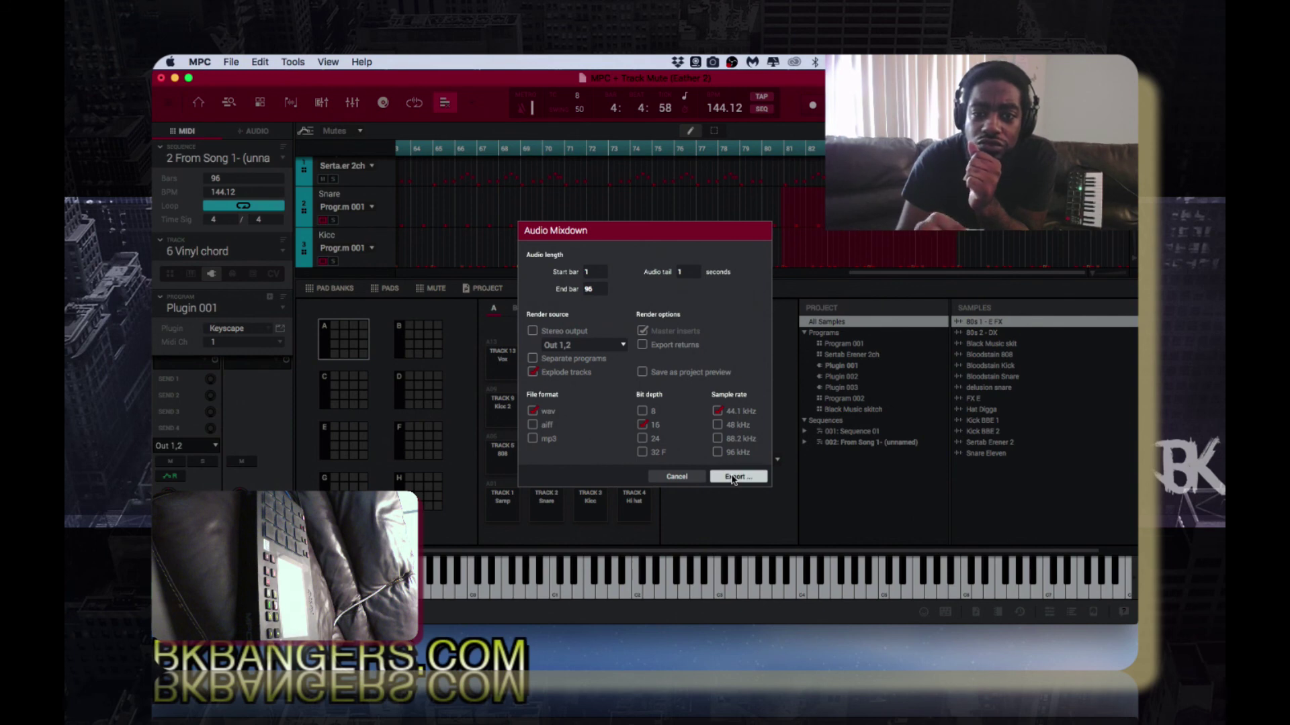
left_click(733, 477)
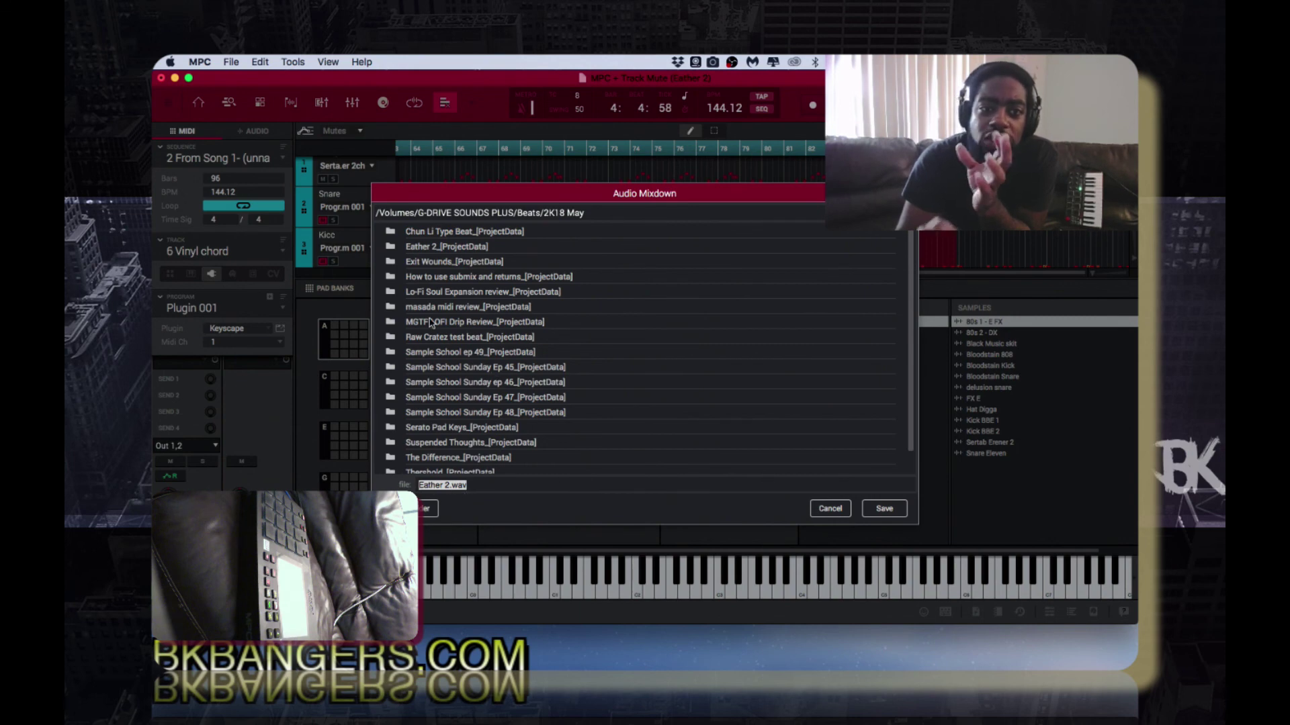
Step: Create a new folder named Stems inside the Eather 2_[ProjectData] folder as the mixdown's destination
left_click(395, 249)
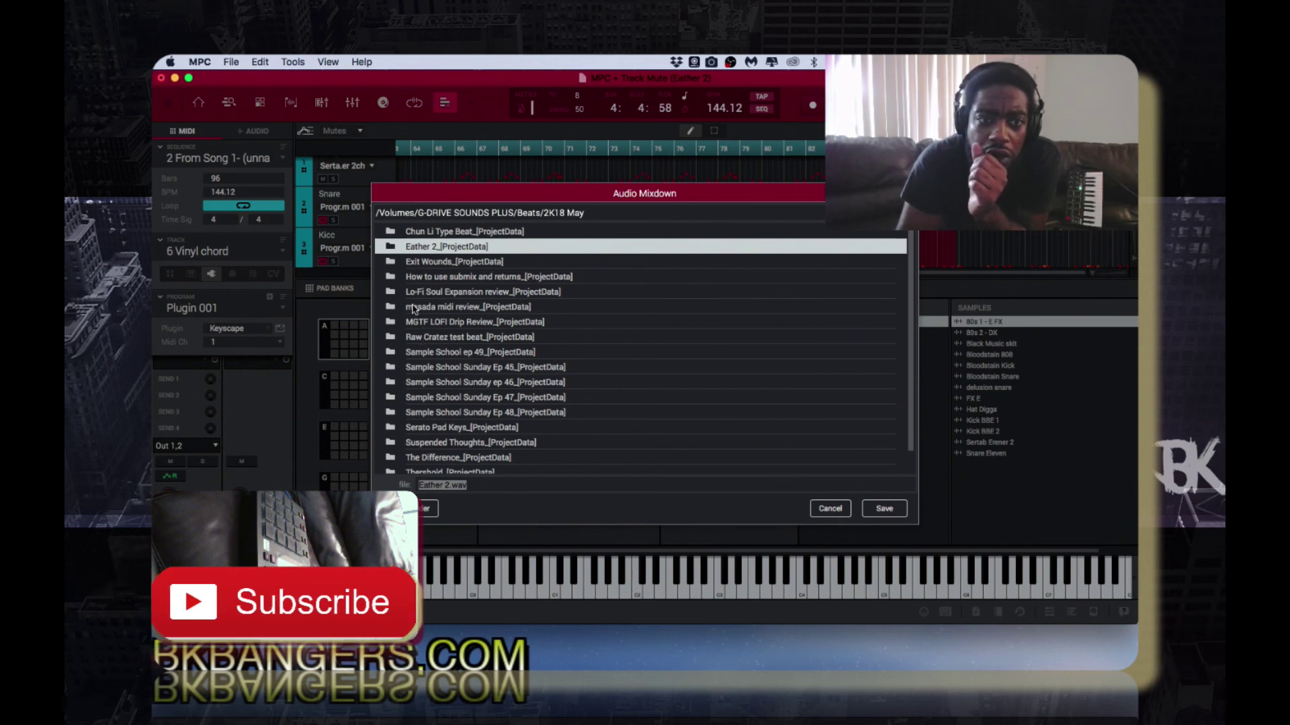
double_click(392, 247)
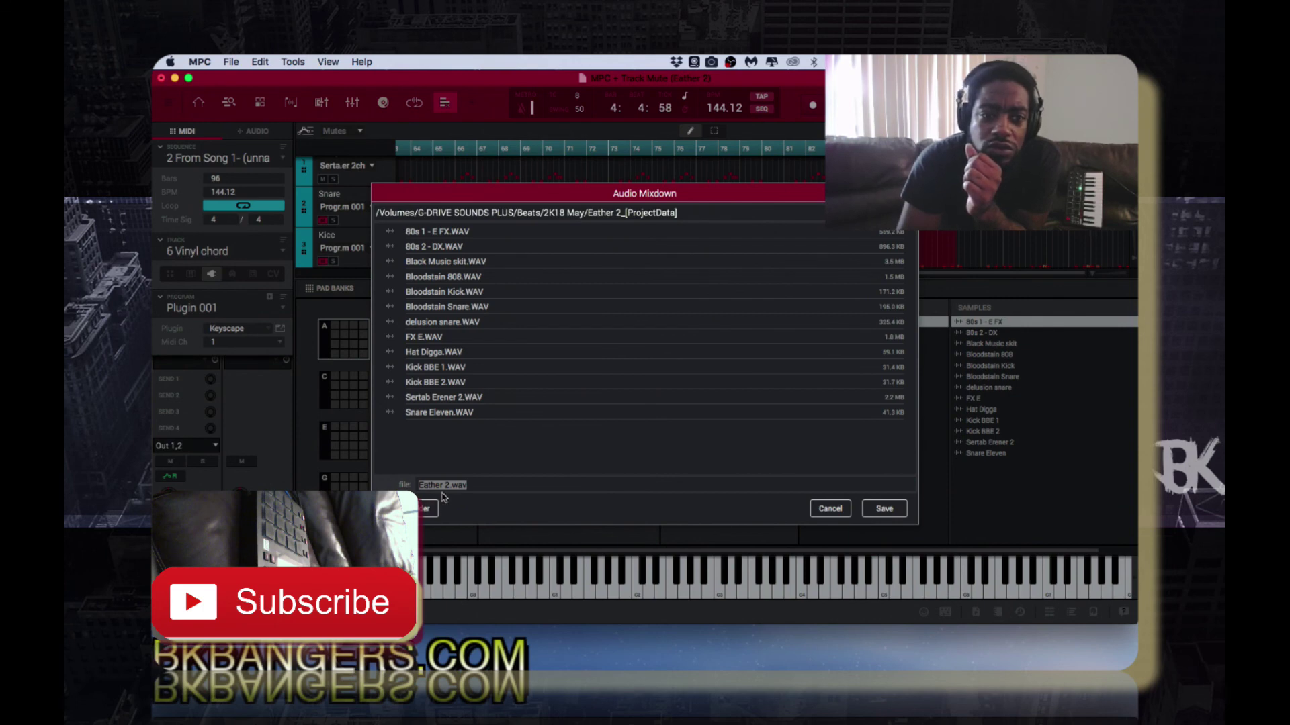
left_click(427, 509)
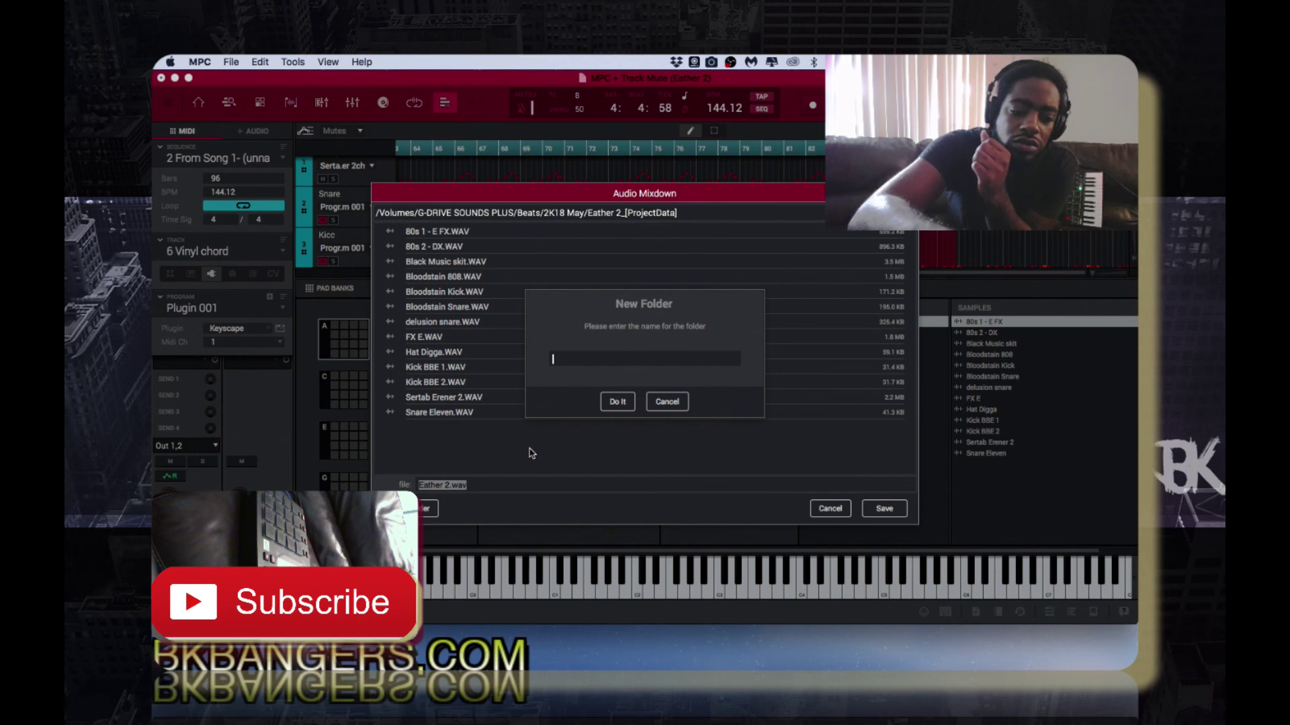
type("Ste")
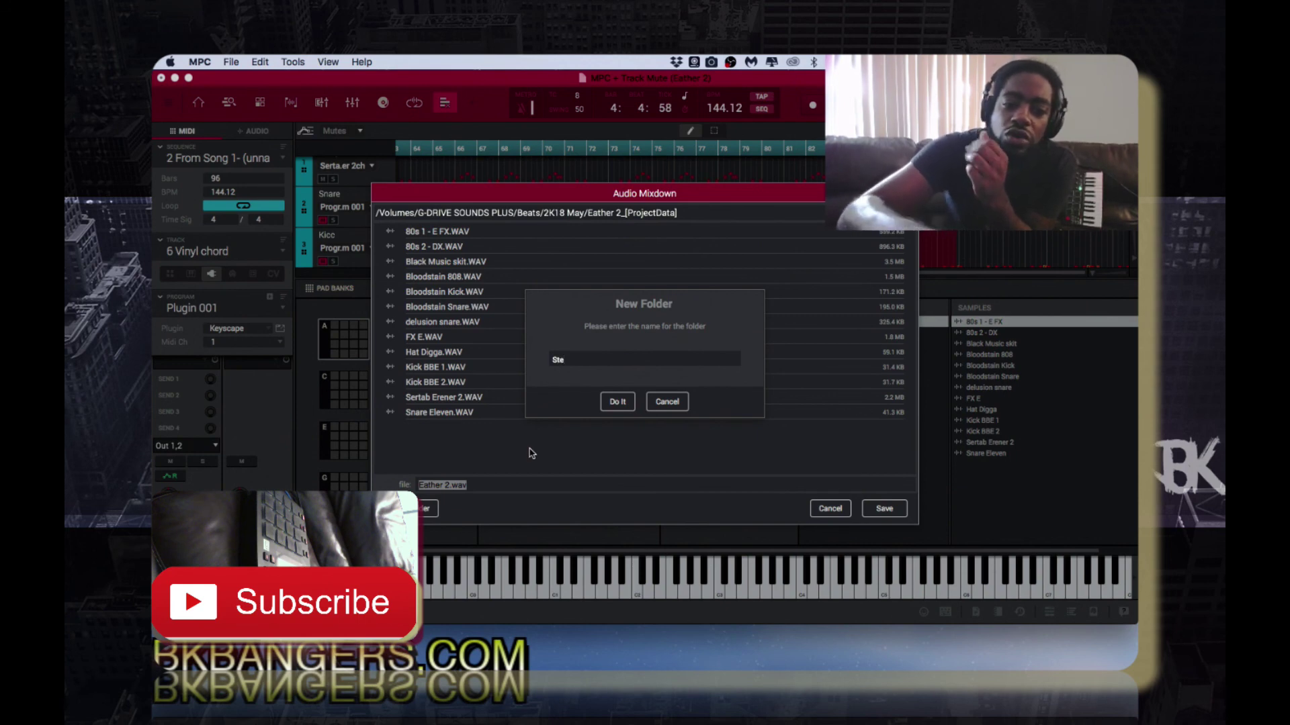
type("m")
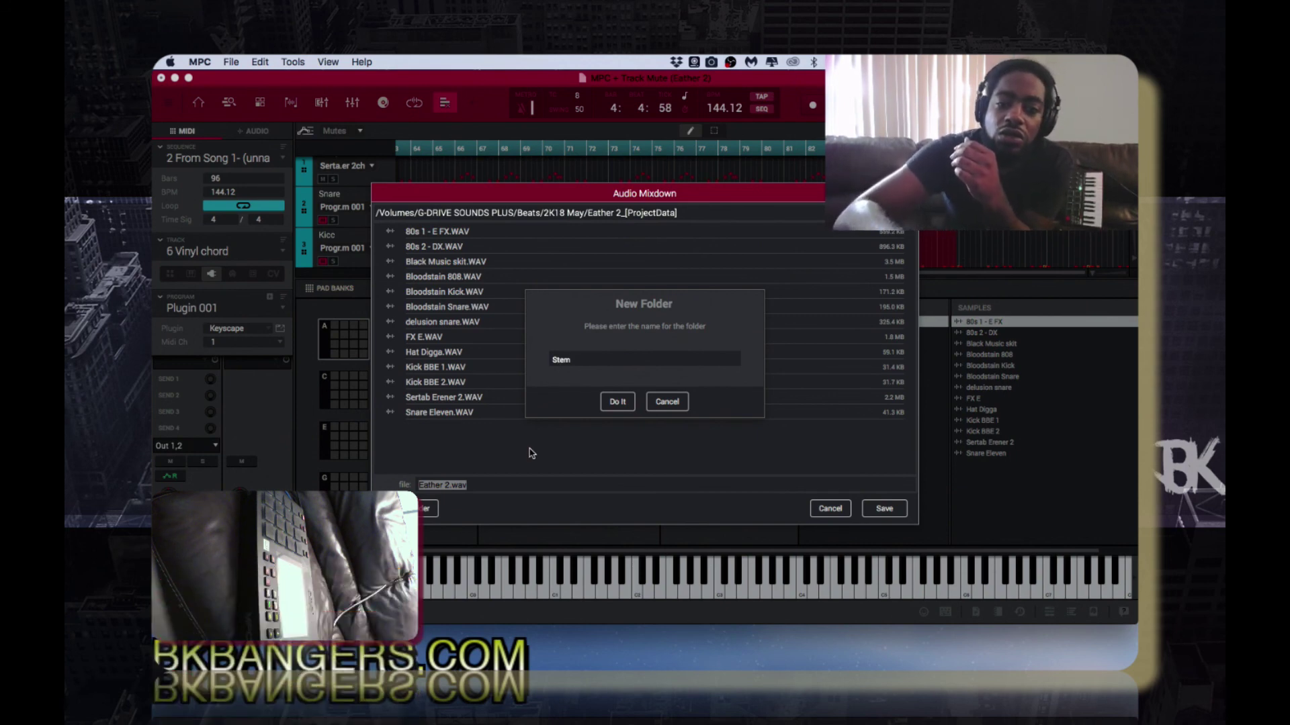
type("s")
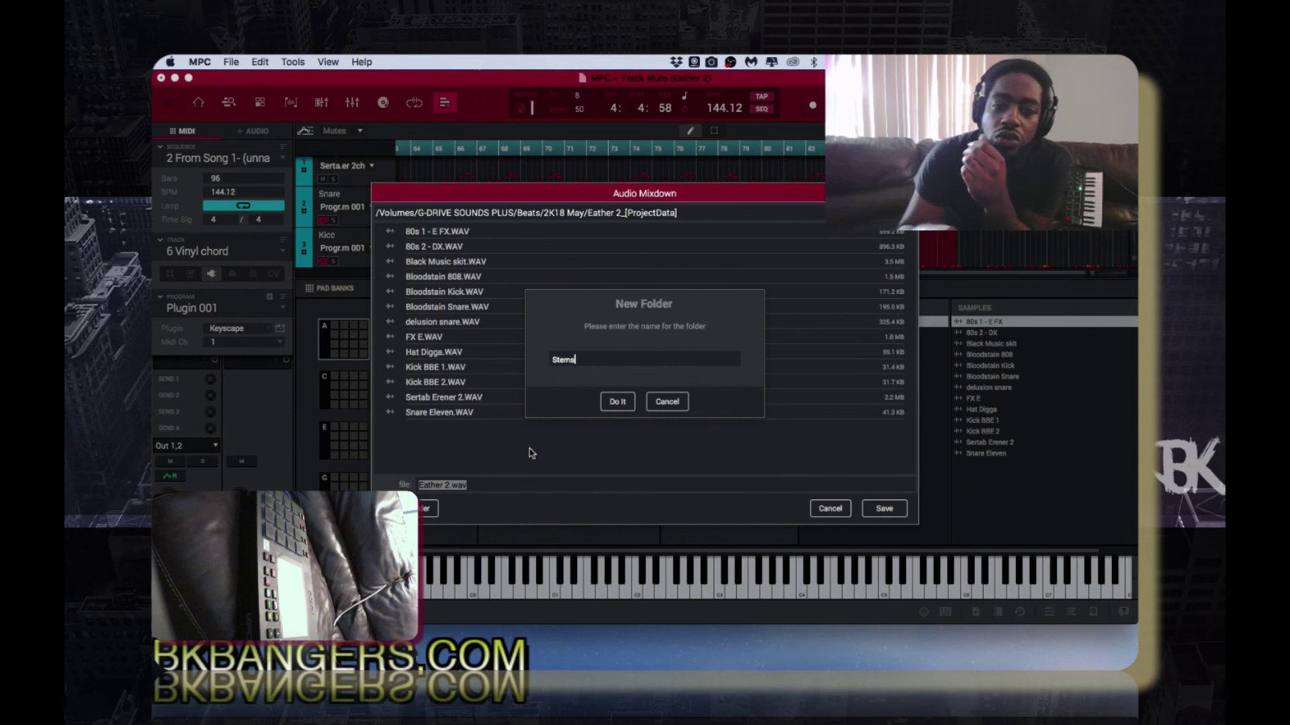
left_click(616, 402)
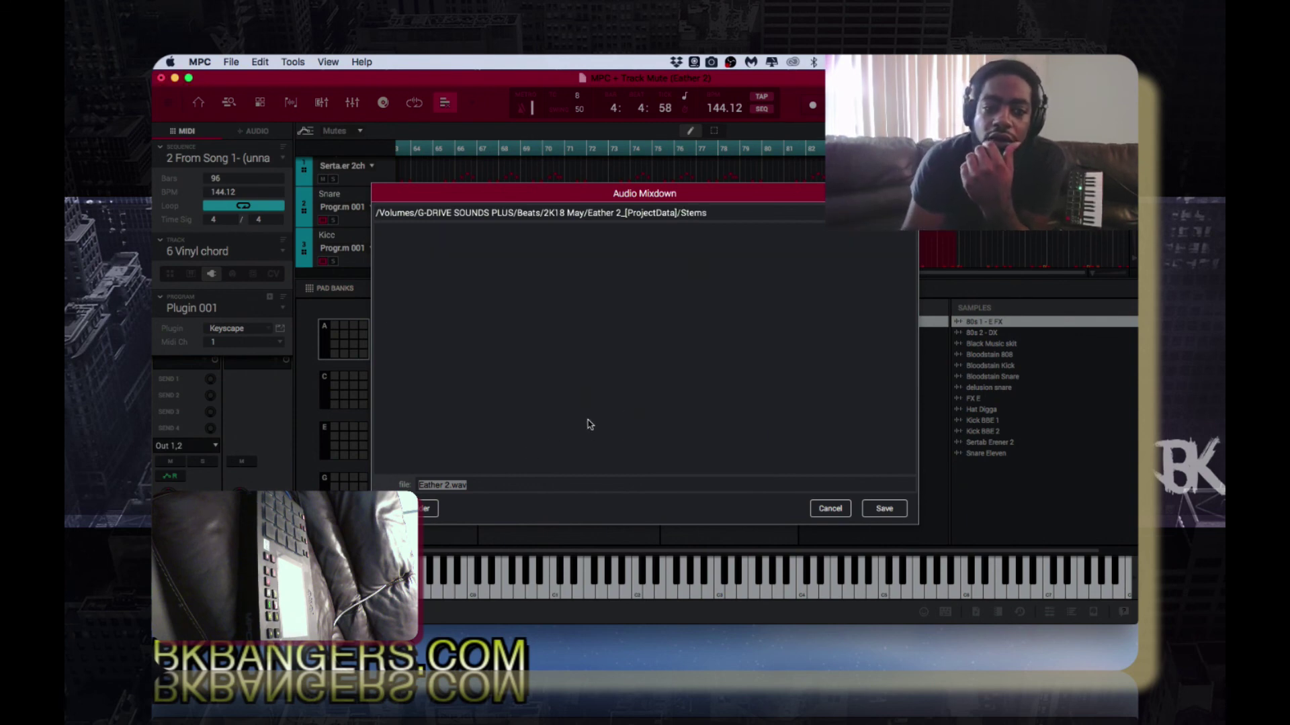
Step: Name the mixdown file "Eather 2 stems.wav", start the export into the Stems folder, and cancel it while it is running
left_click(468, 484)
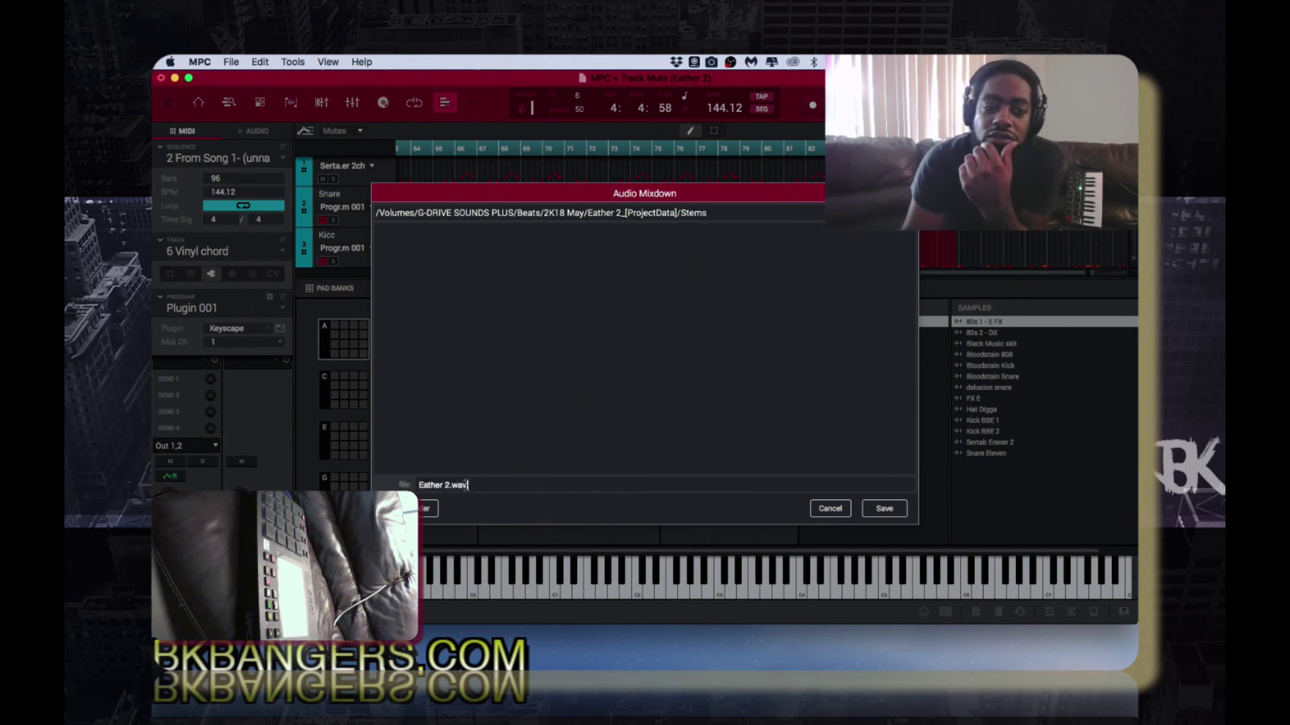
left_click(448, 485)
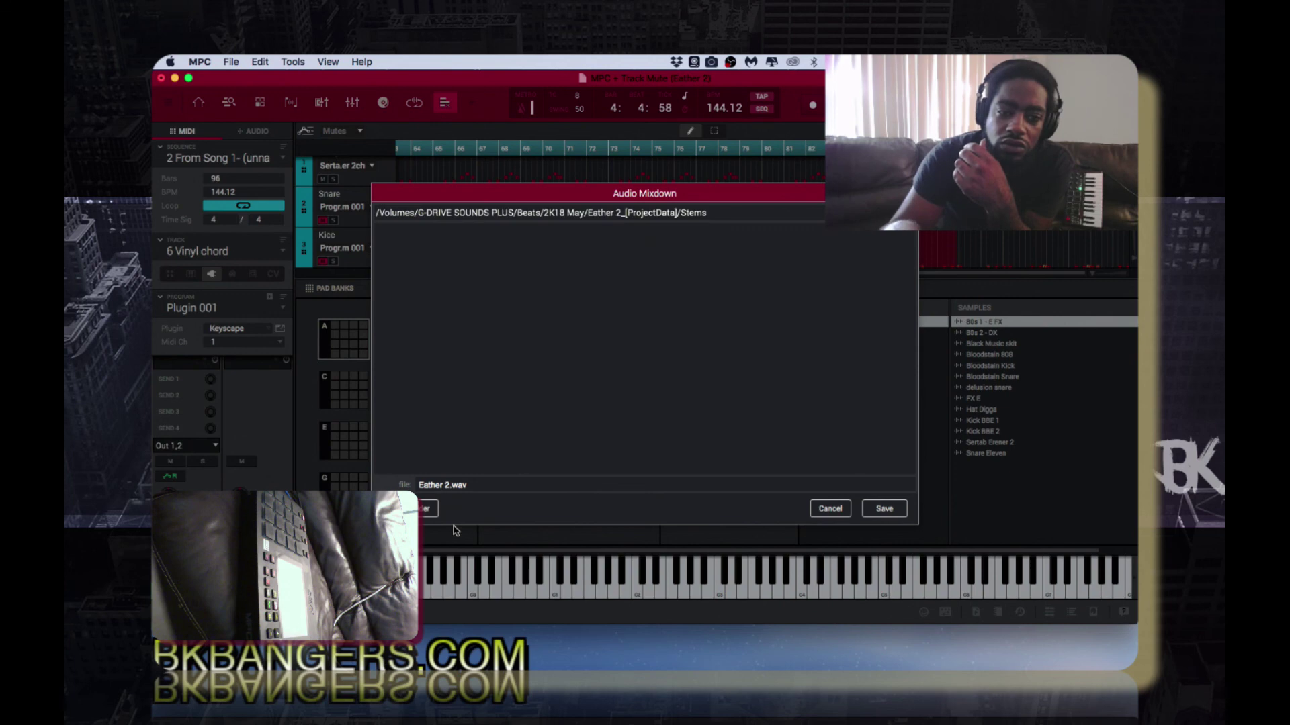
type("stem")
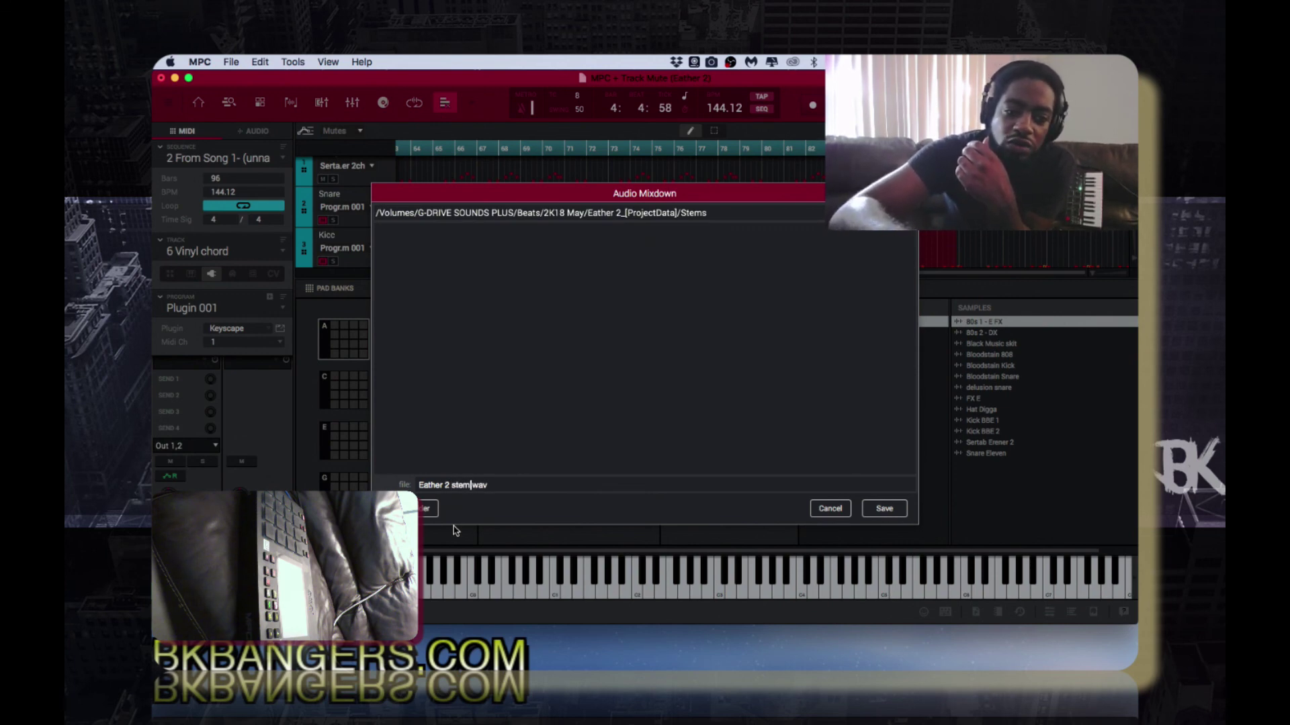
type("s")
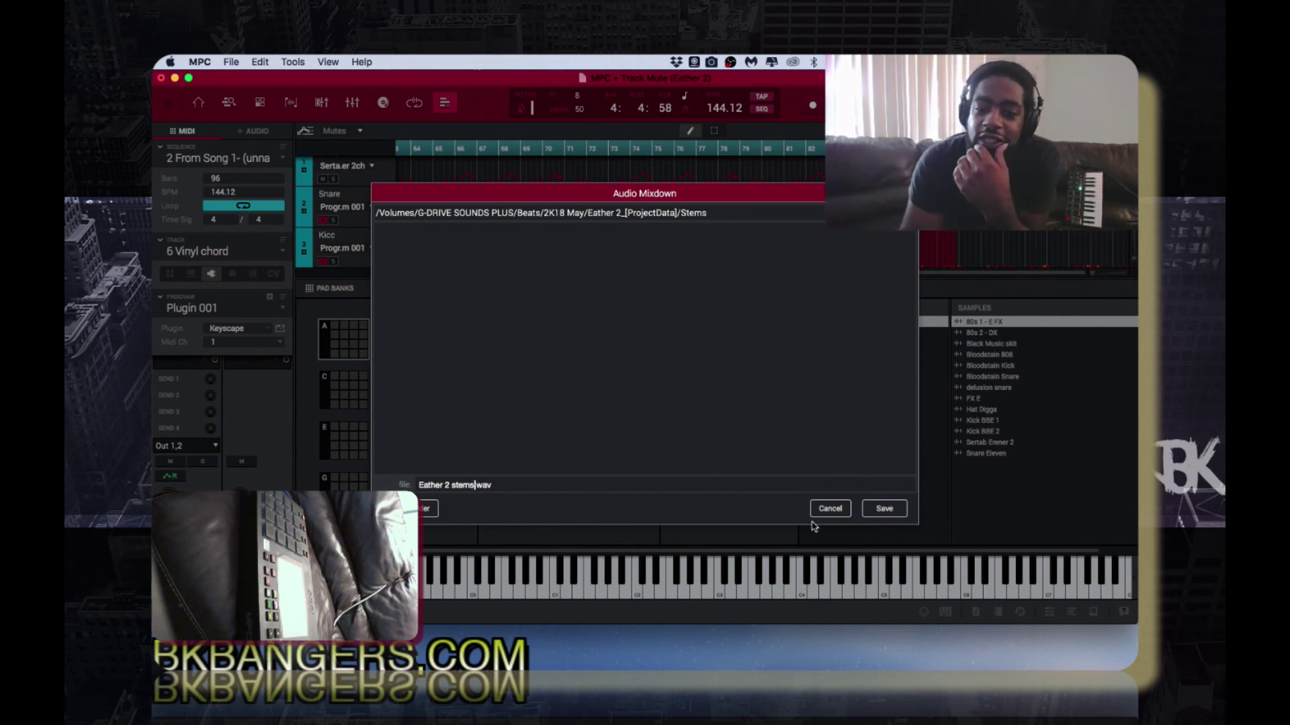
left_click(883, 510)
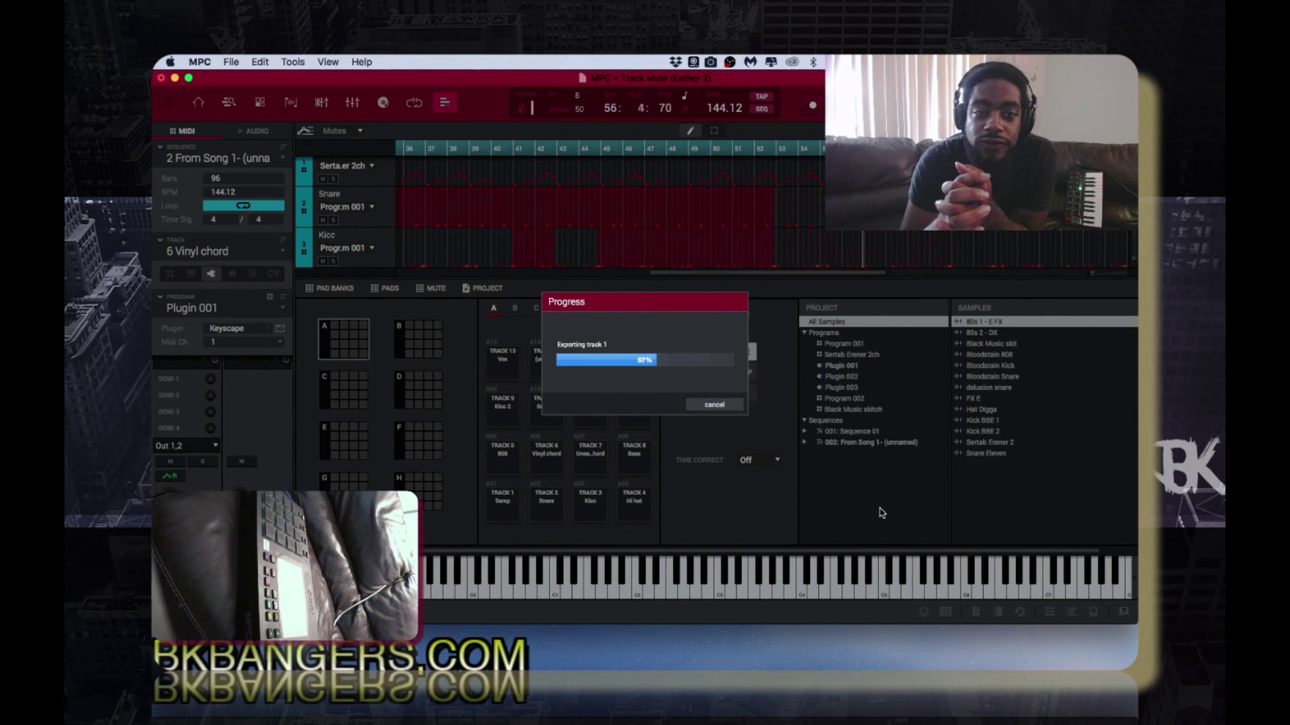
left_click(714, 405)
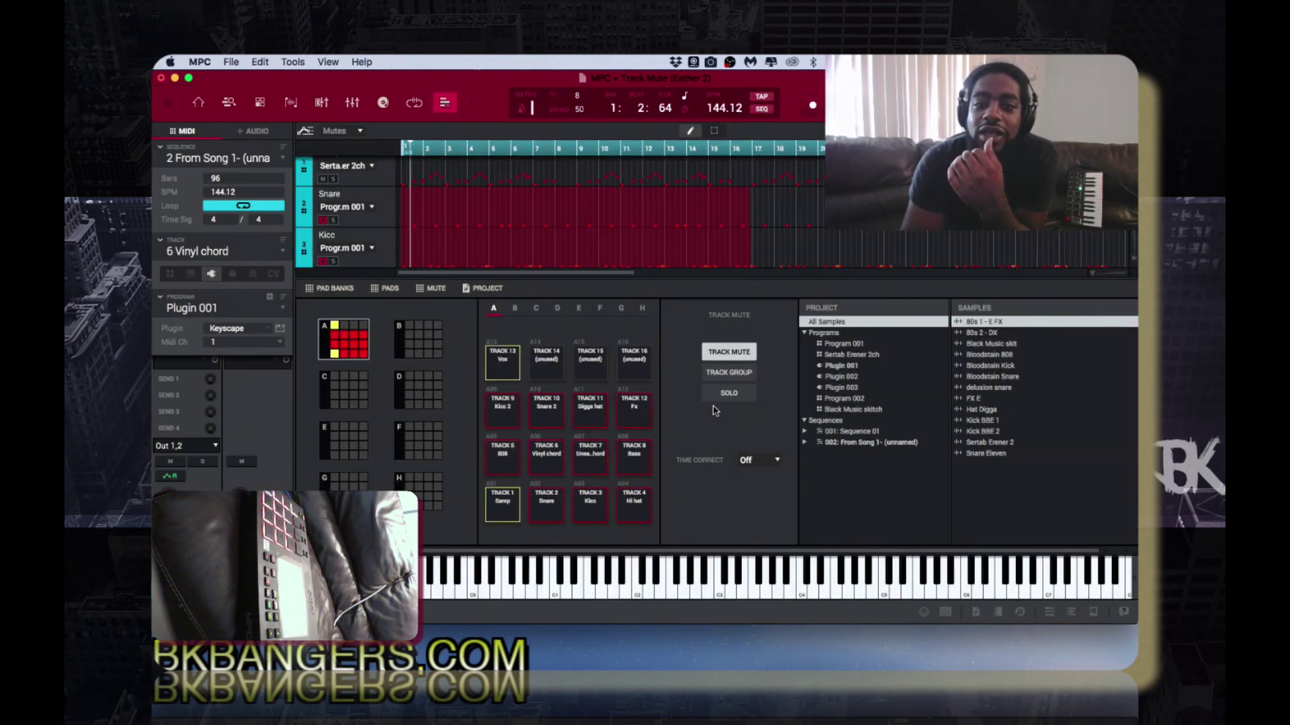
Step: Play the converted sequence from the start and follow every track's mute sections in the enlarged timeline
key("space")
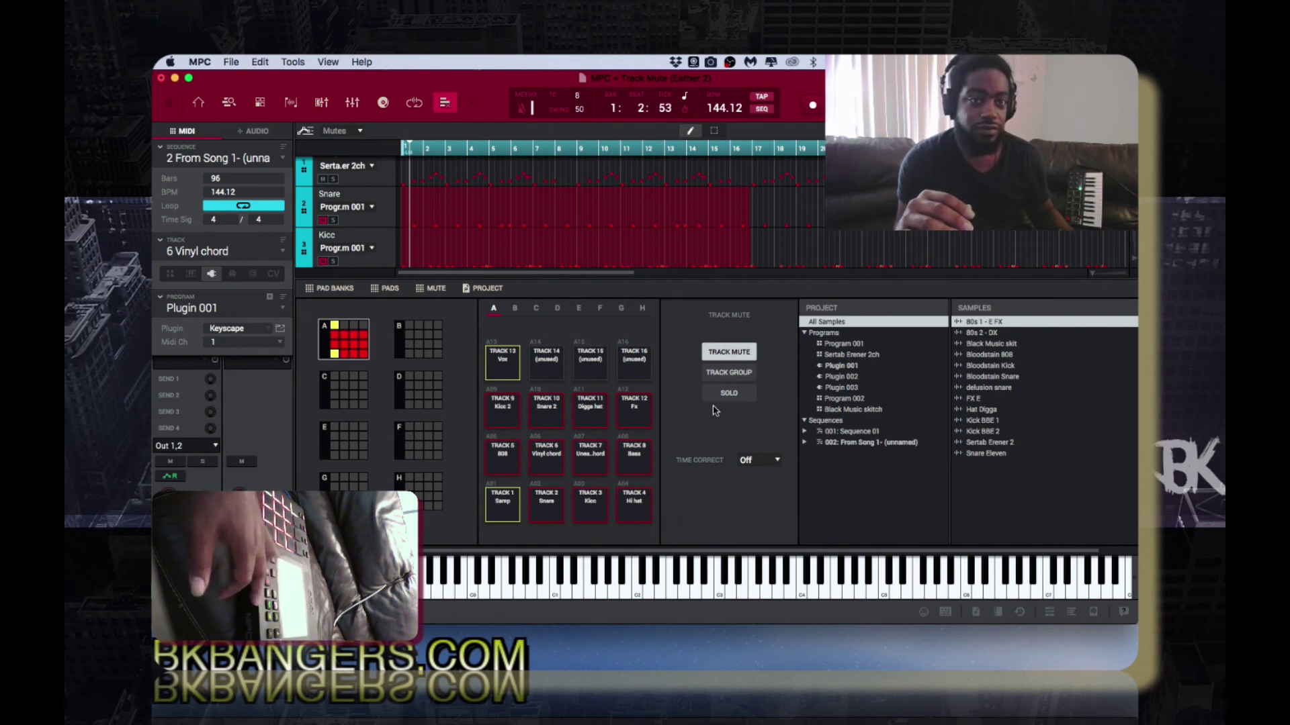
key("space")
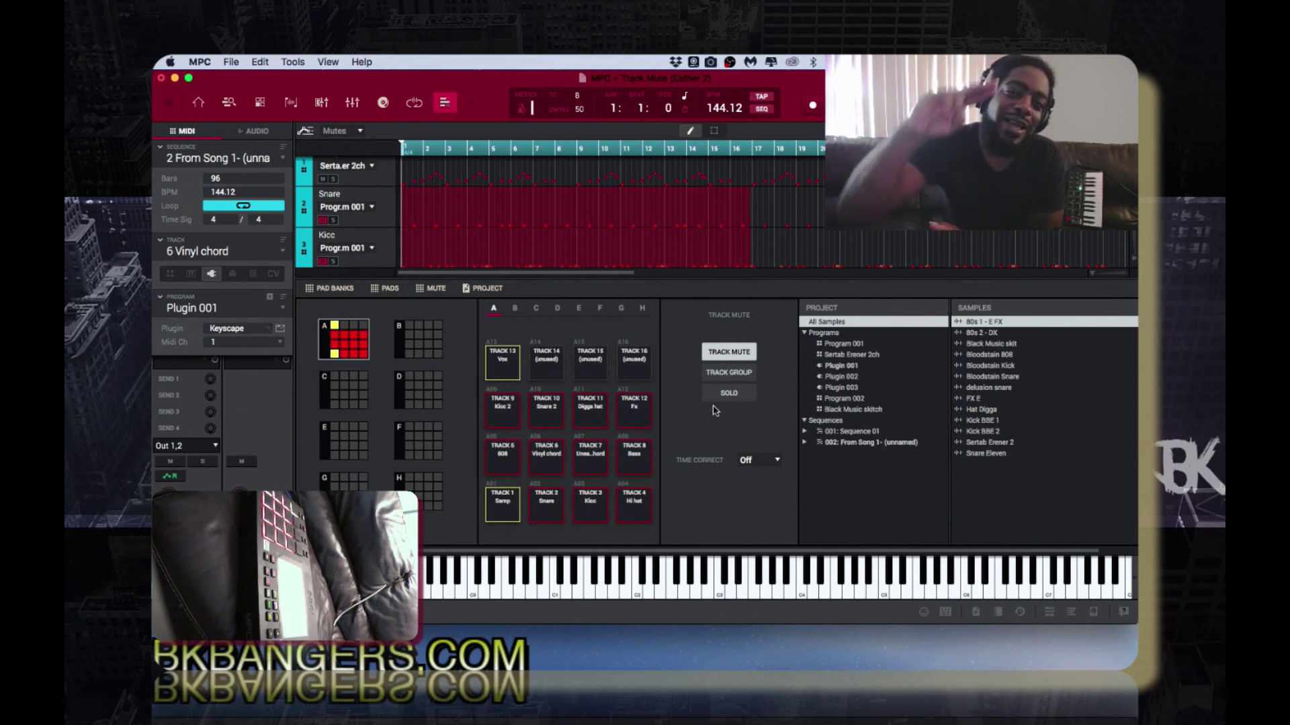
key("space")
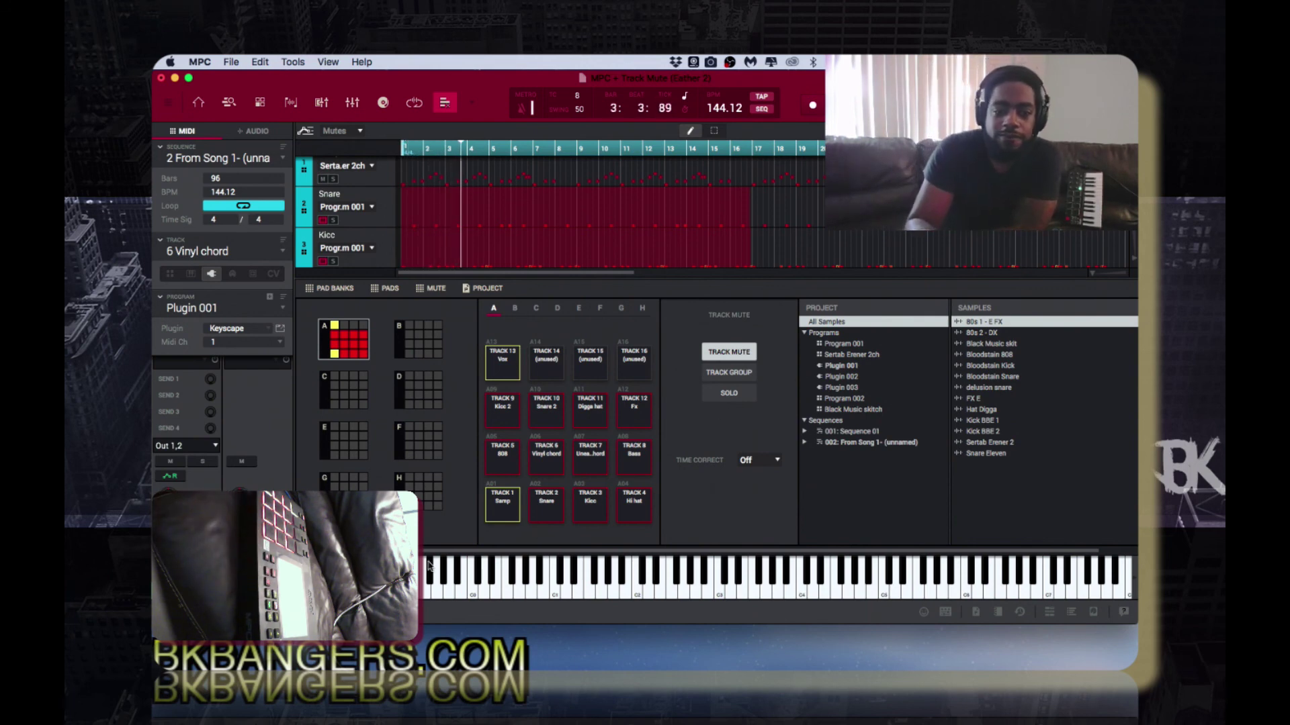
key("ctrl+l")
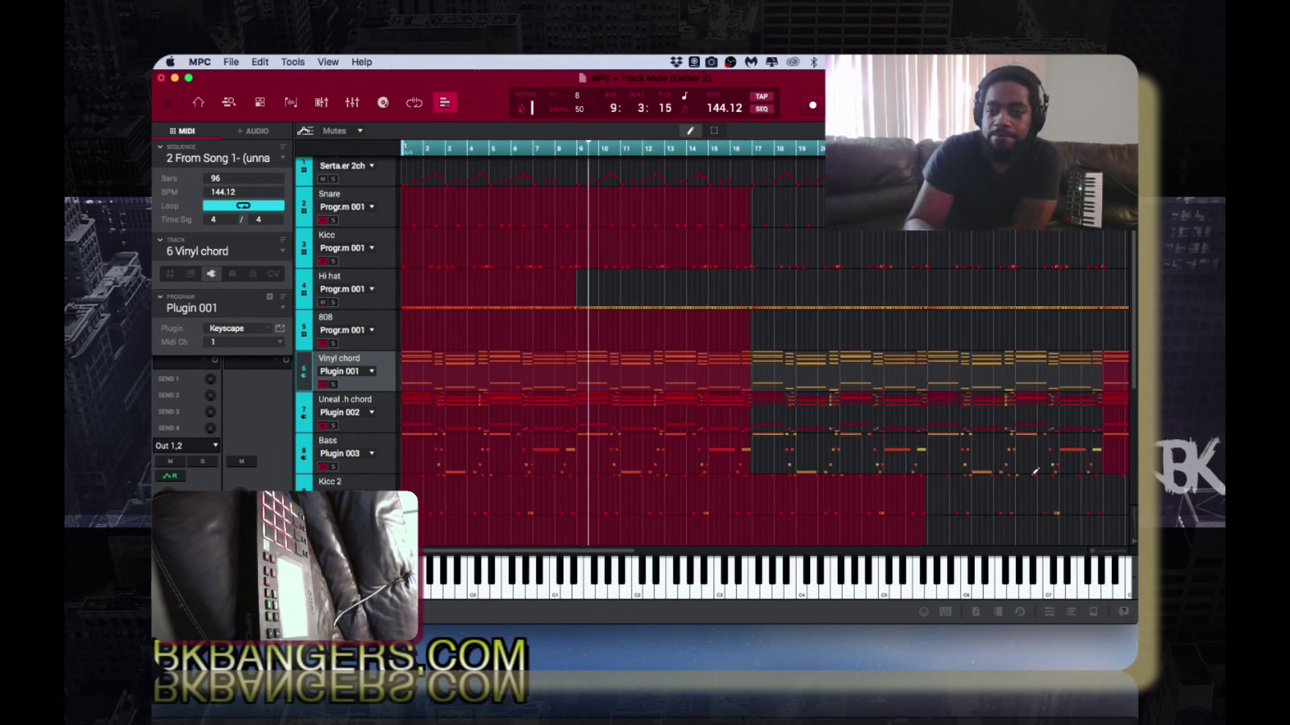
scroll(1035, 474, "down", 3)
scroll(1034, 472, "down", 2)
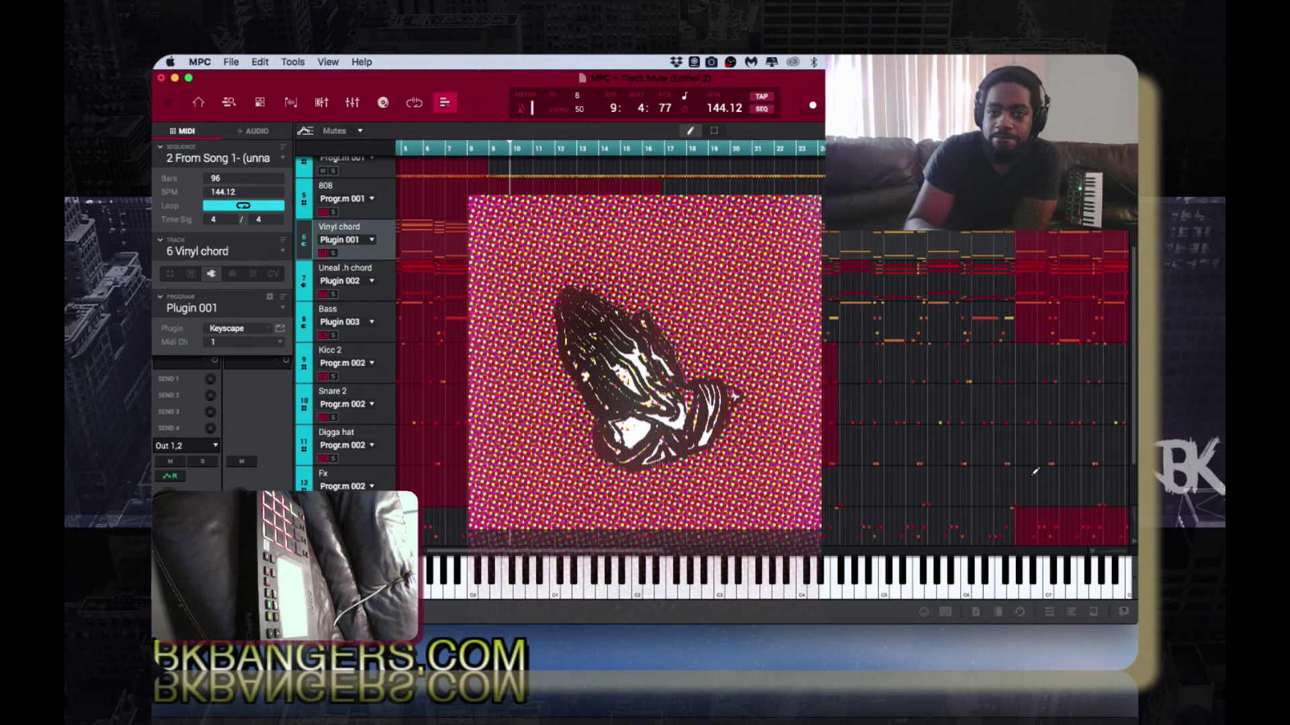
scroll(1034, 472, "right", 5)
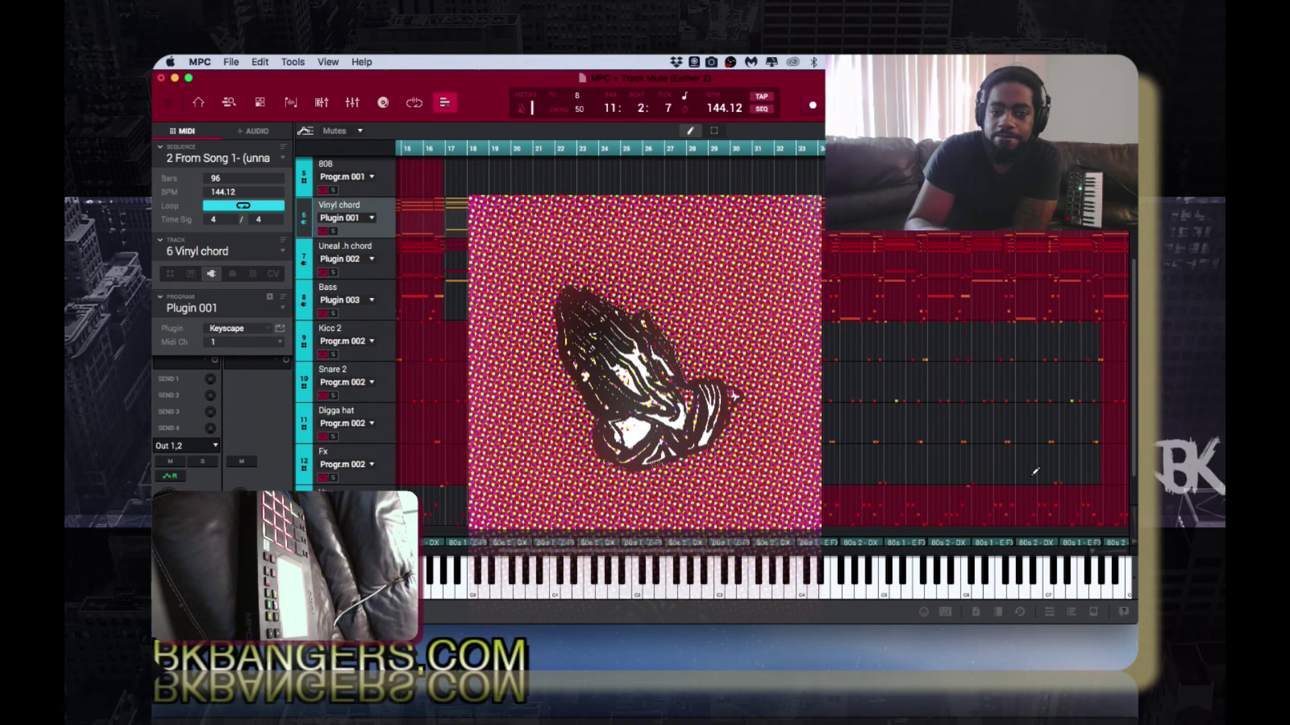
scroll(1035, 472, "up", 1)
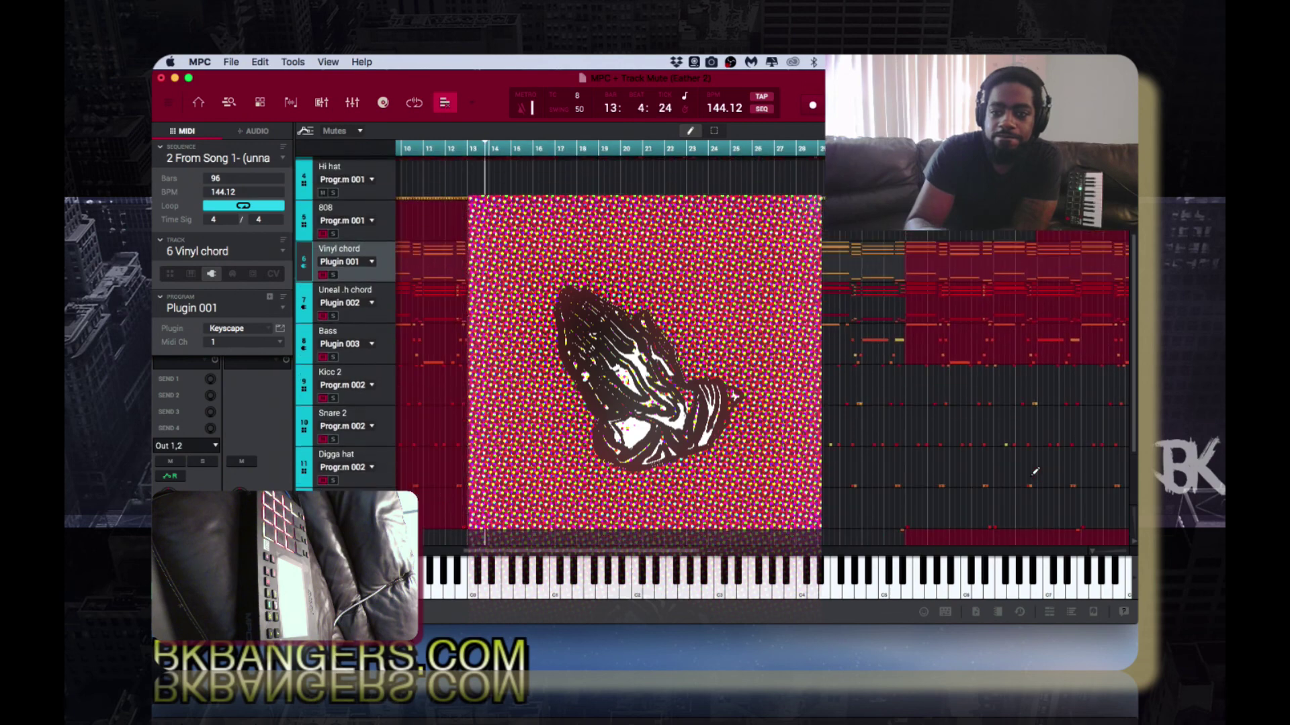
scroll(1034, 473, "up", 3)
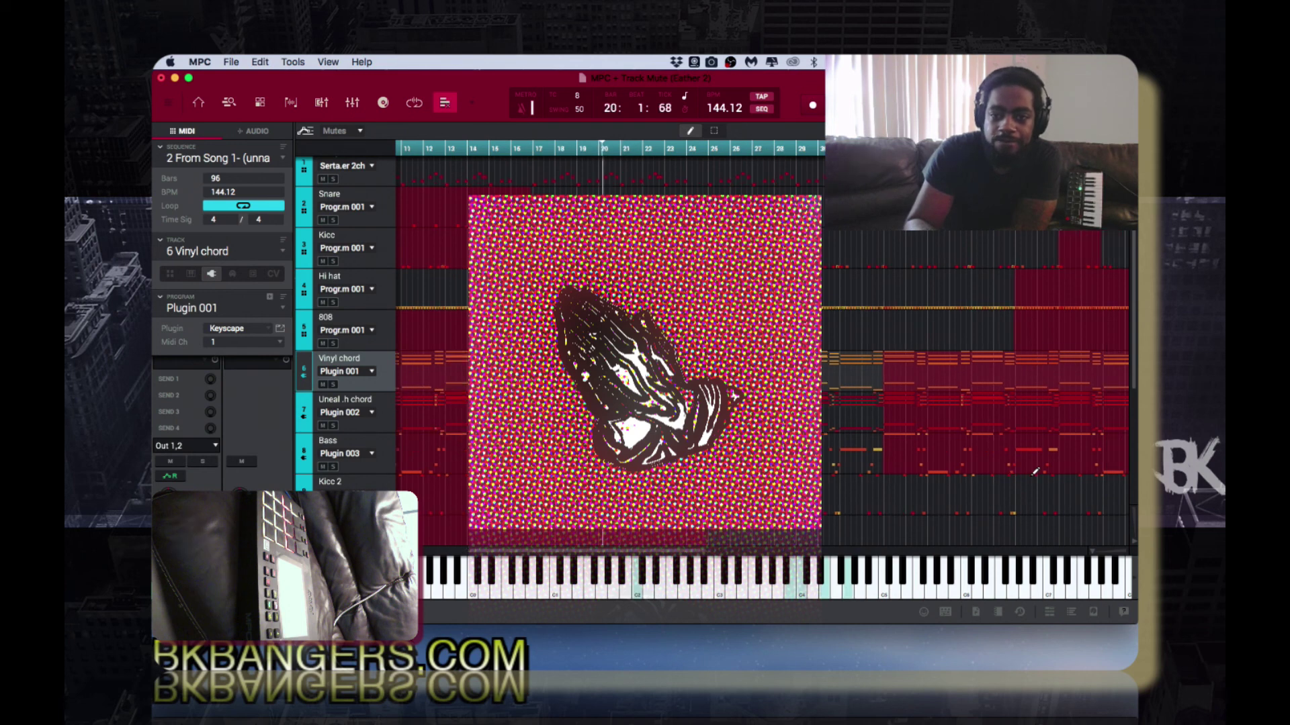
Step: Follow the playback from about bar 20 to bar 74, examining the mute sections across the drum, chord and bass tracks
scroll(1034, 472, "down", 1)
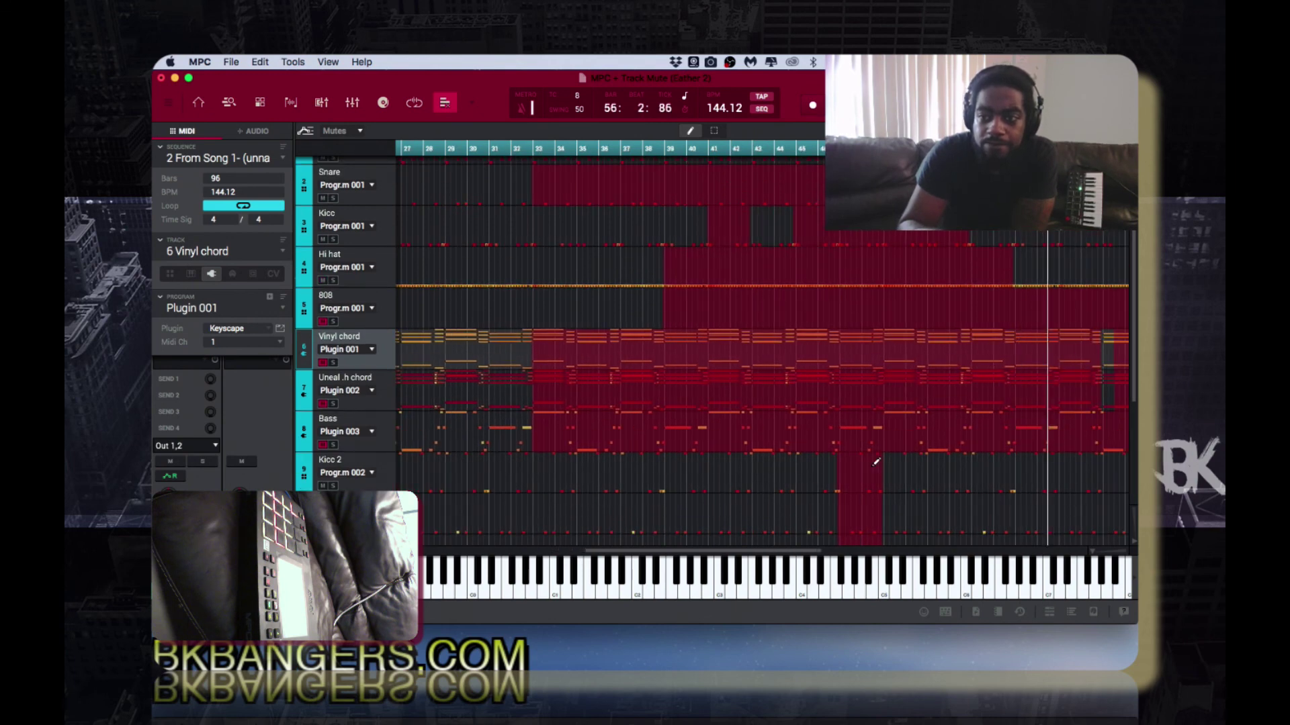
scroll(876, 462, "down", 1)
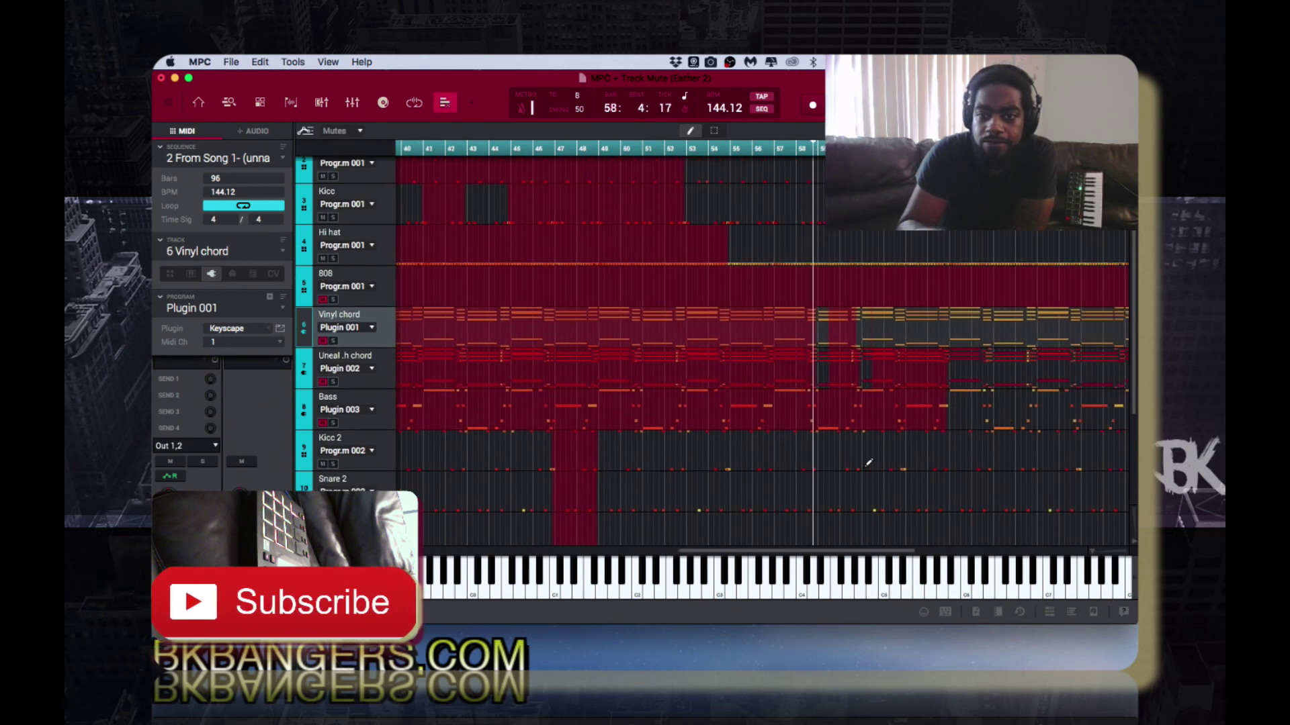
scroll(869, 462, "up", 1)
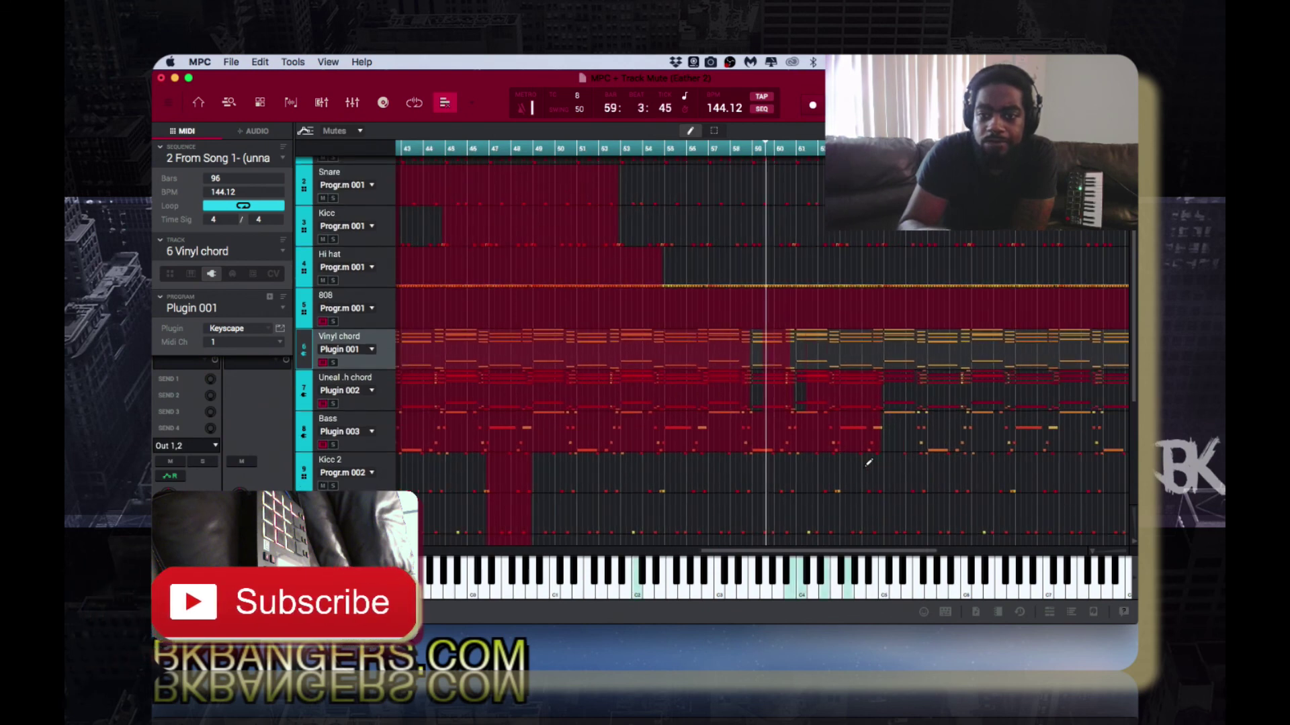
scroll(869, 463, "up", 1)
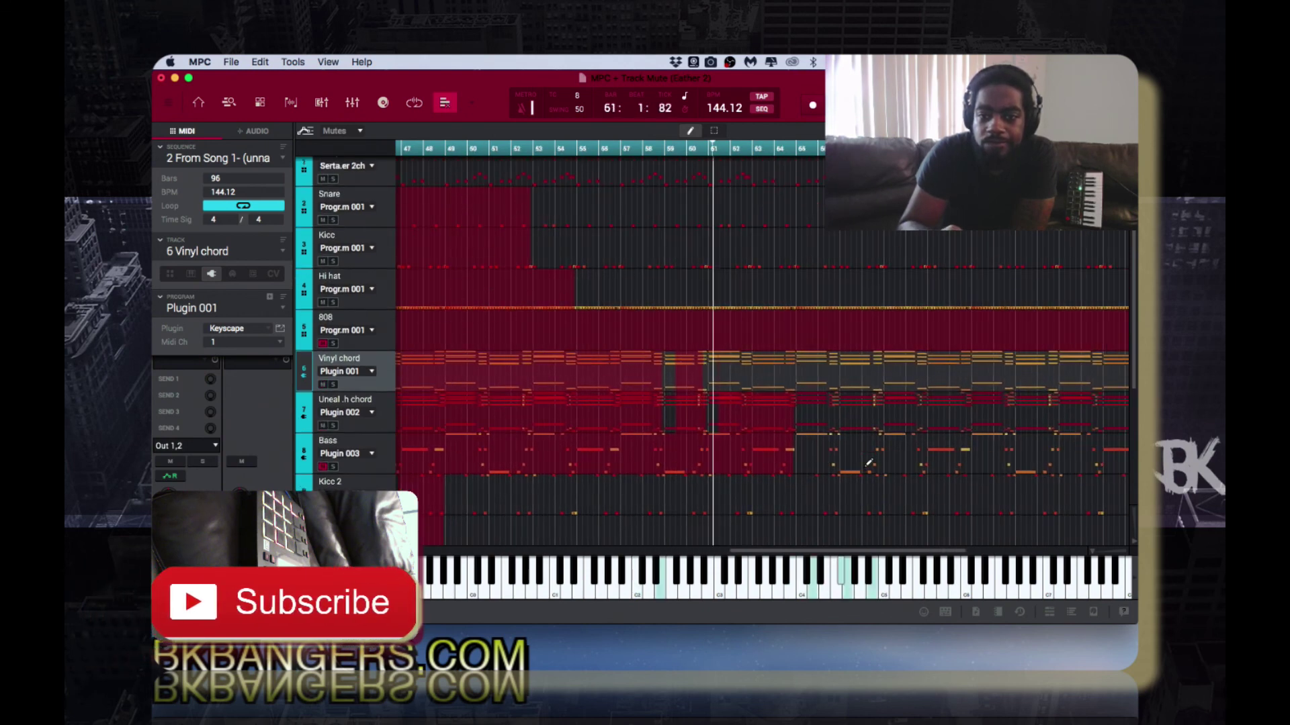
scroll(868, 462, "up", 1)
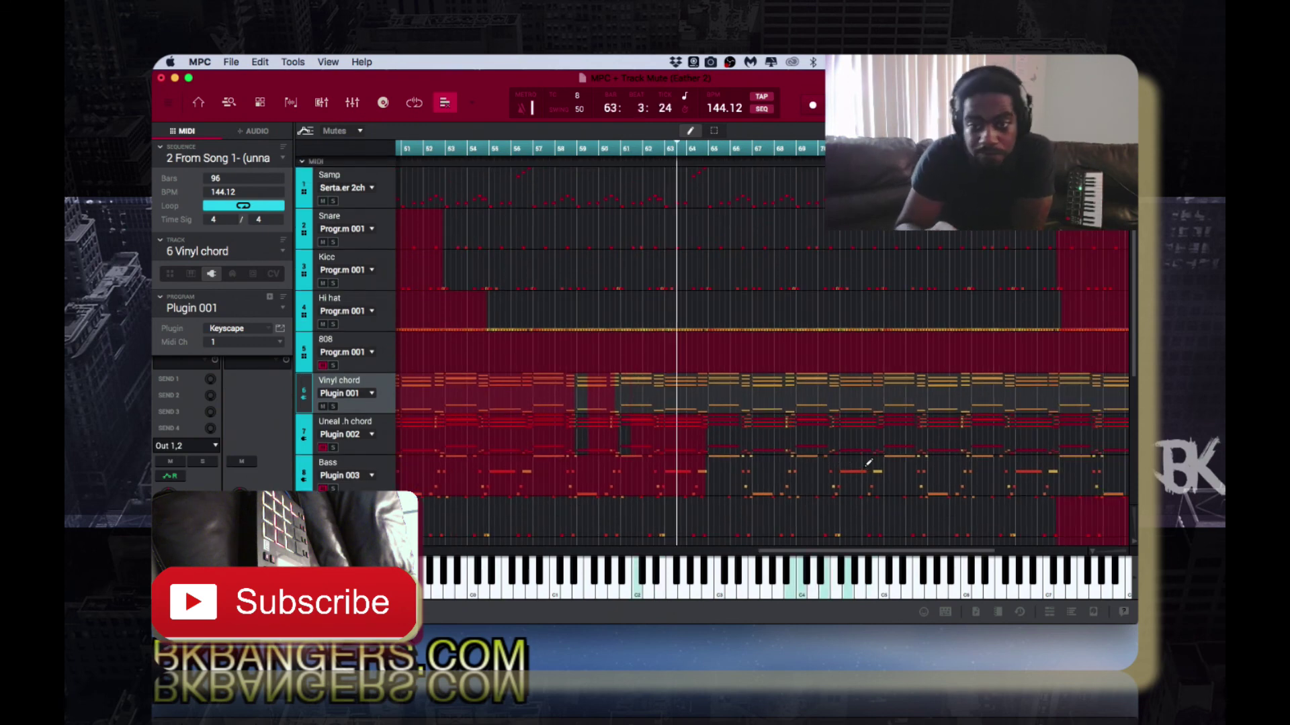
scroll(868, 463, "down", 1)
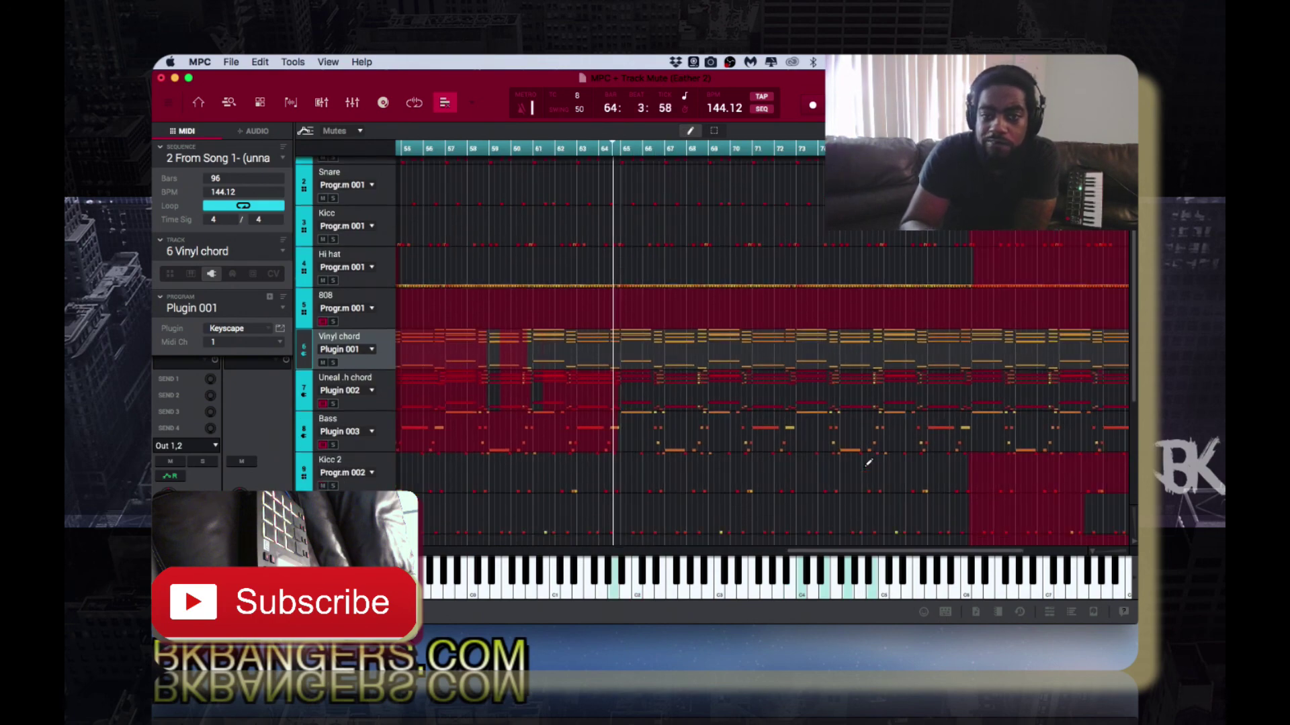
scroll(868, 462, "down", 1)
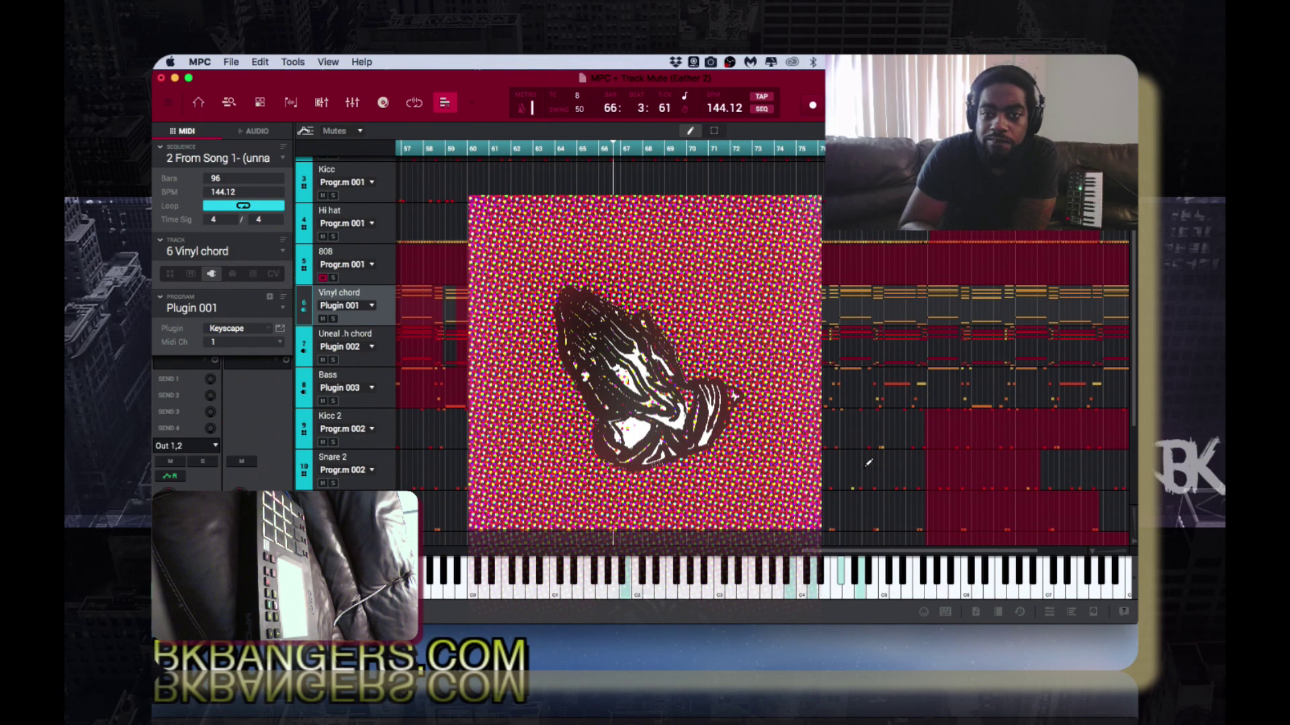
scroll(869, 462, "up", 1)
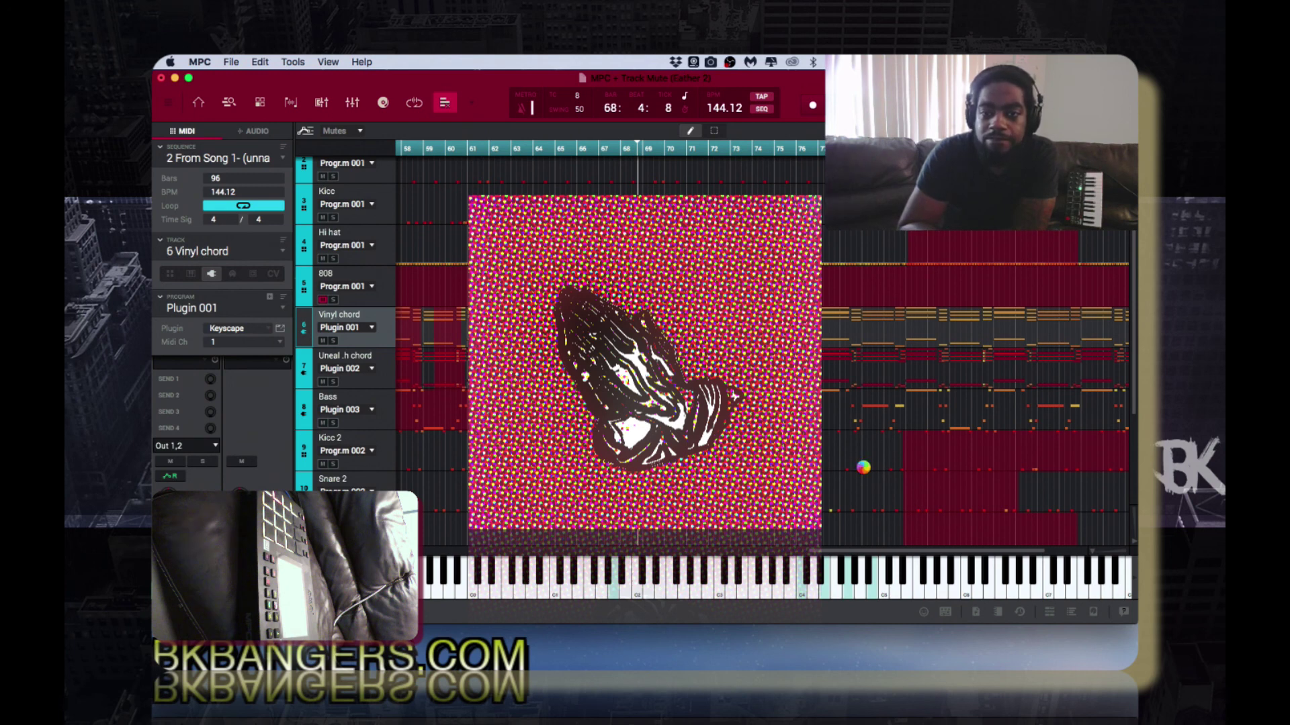
scroll(868, 462, "up", 2)
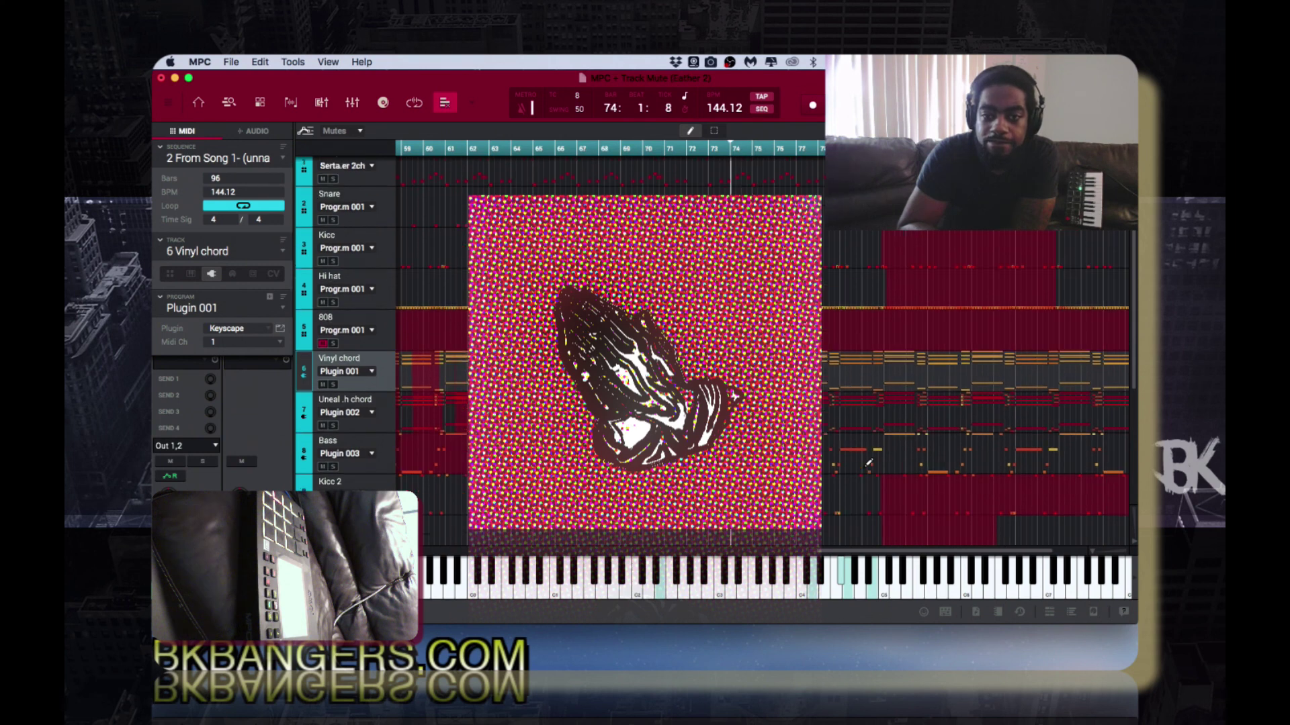